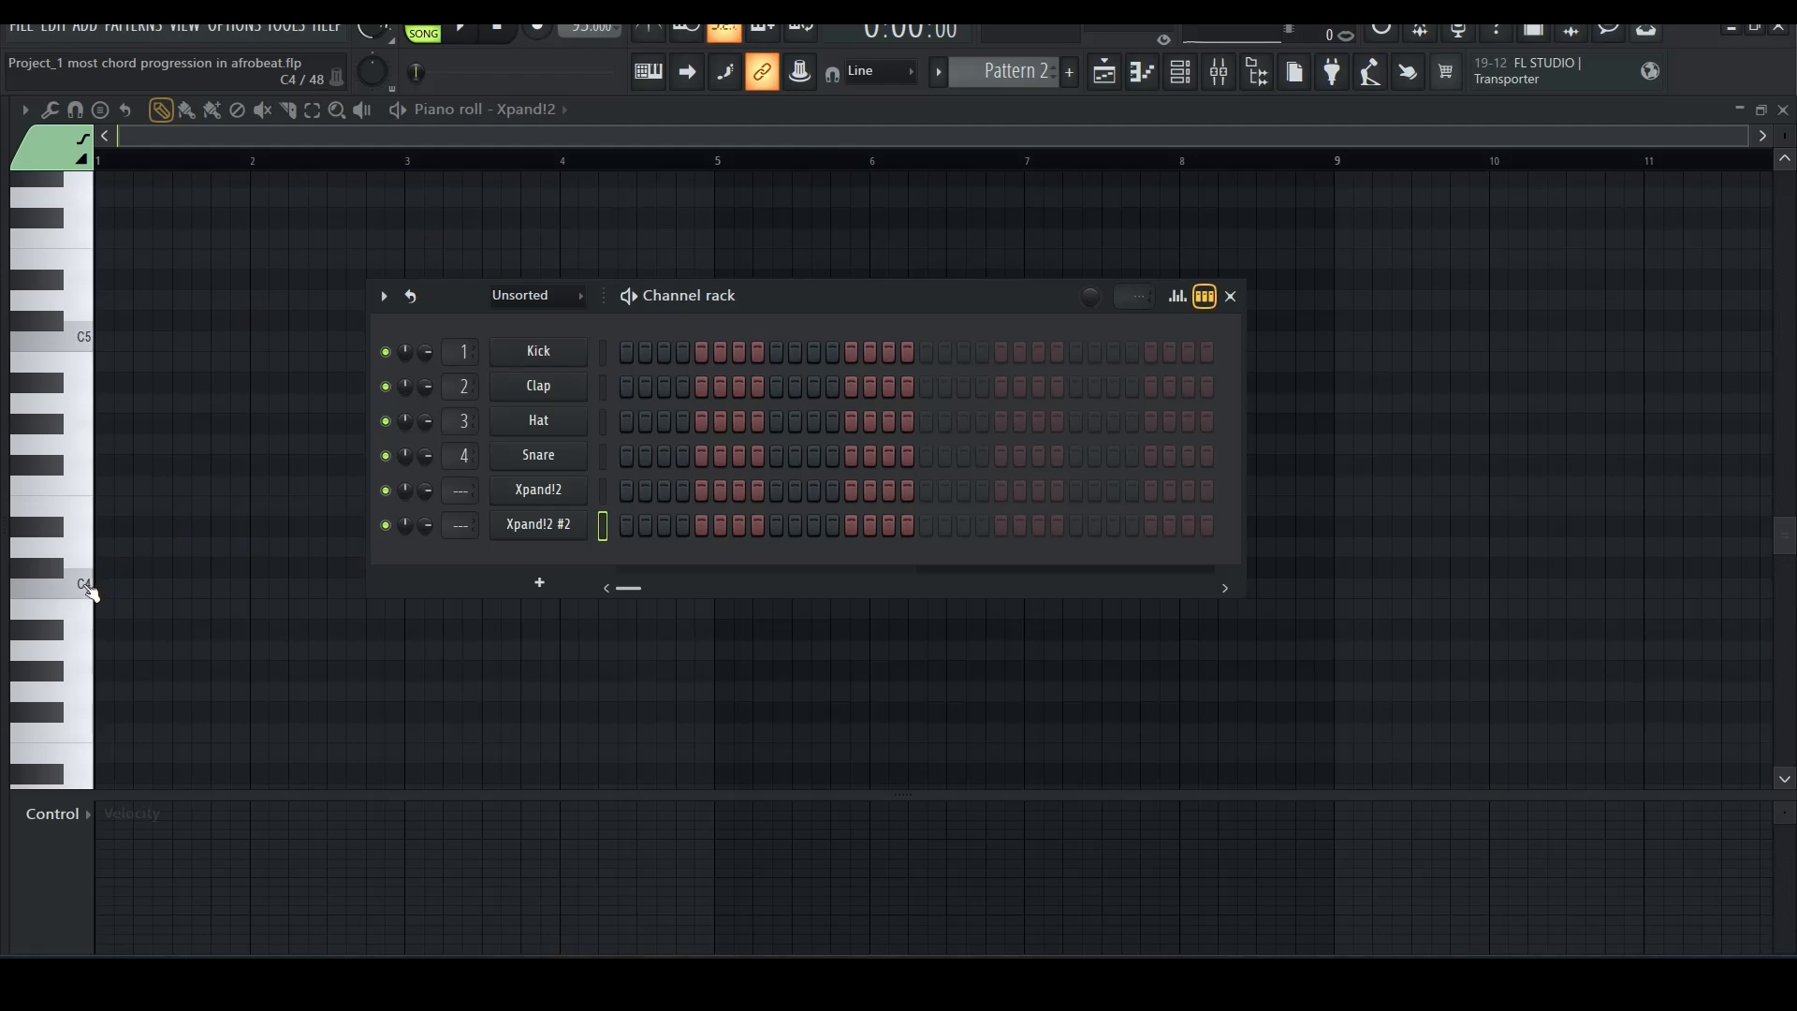
Draw a one-bar chord of E4, G4, B4 and D5 in bar 1 of the Xpand!2 piano roll and play it.
{"action": "left_click", "coordinate": [90, 593]}
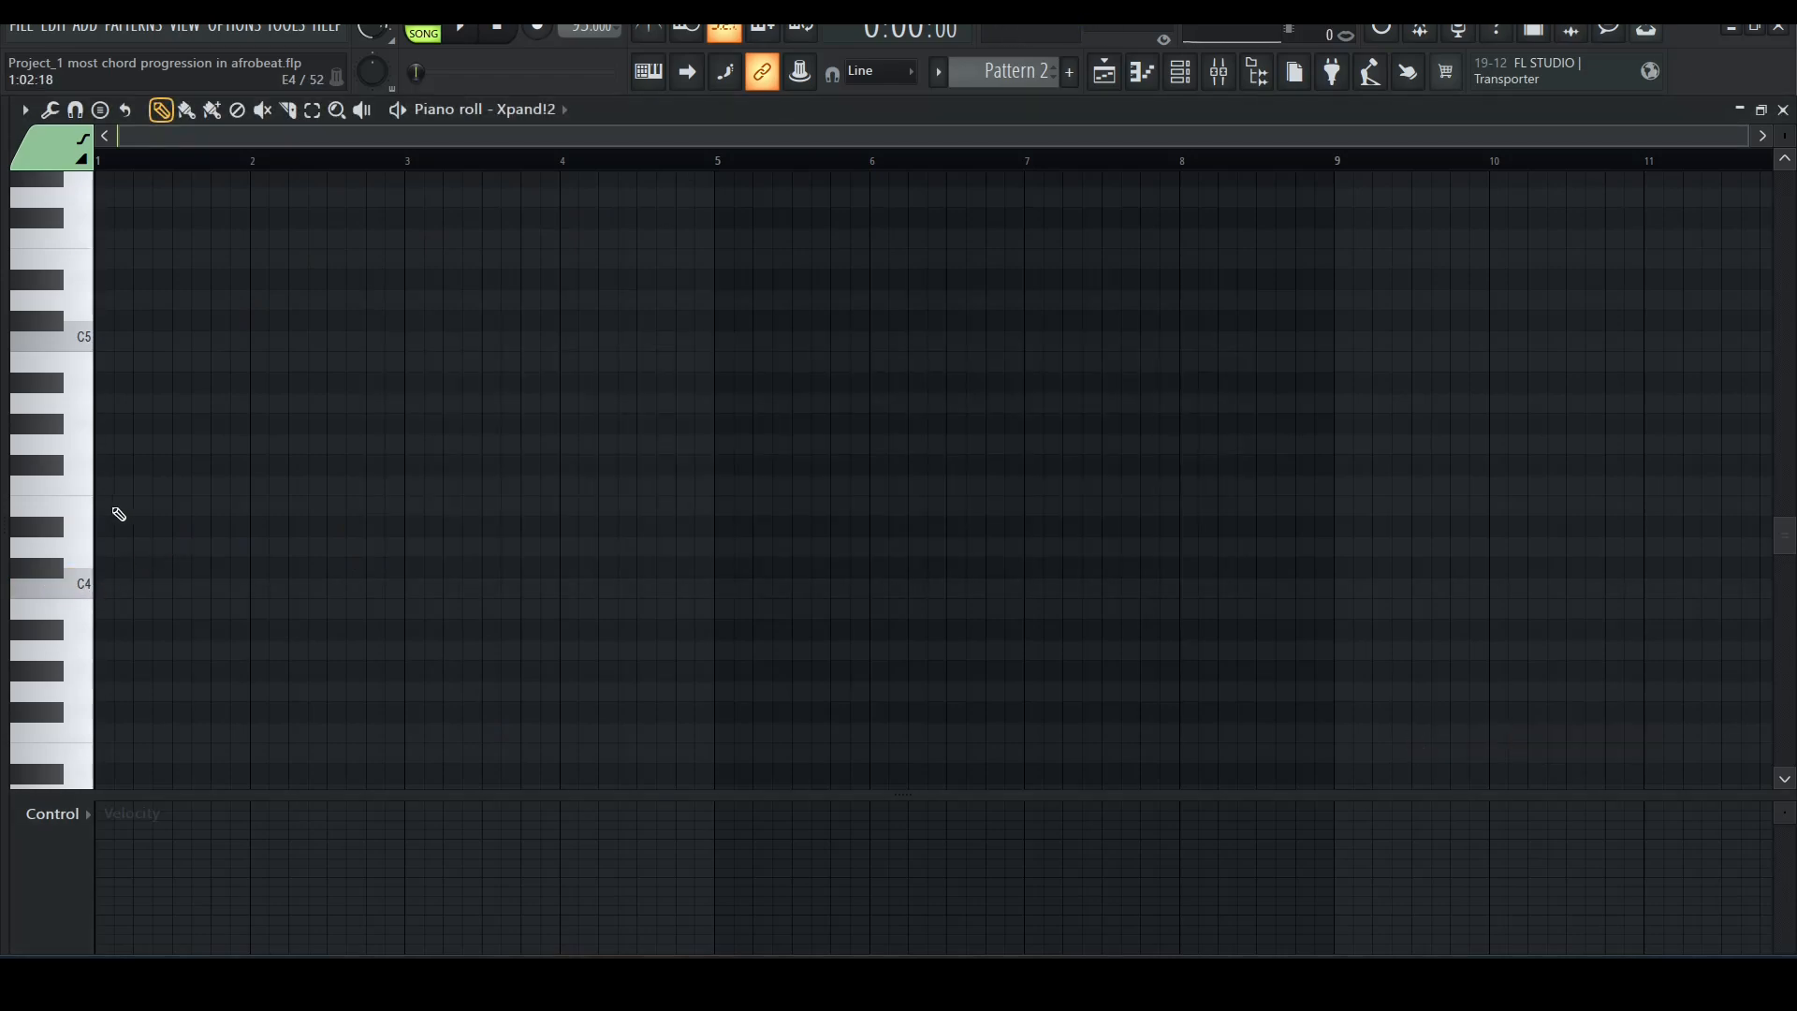
{"action": "left_click_drag", "start_coordinate": [119, 513], "coordinate": [86, 517]}
{"action": "left_click_drag", "start_coordinate": [110, 445], "coordinate": [82, 442]}
{"action": "left_click_drag", "start_coordinate": [126, 382], "coordinate": [89, 359]}
{"action": "left_click_drag", "start_coordinate": [117, 300], "coordinate": [83, 298]}
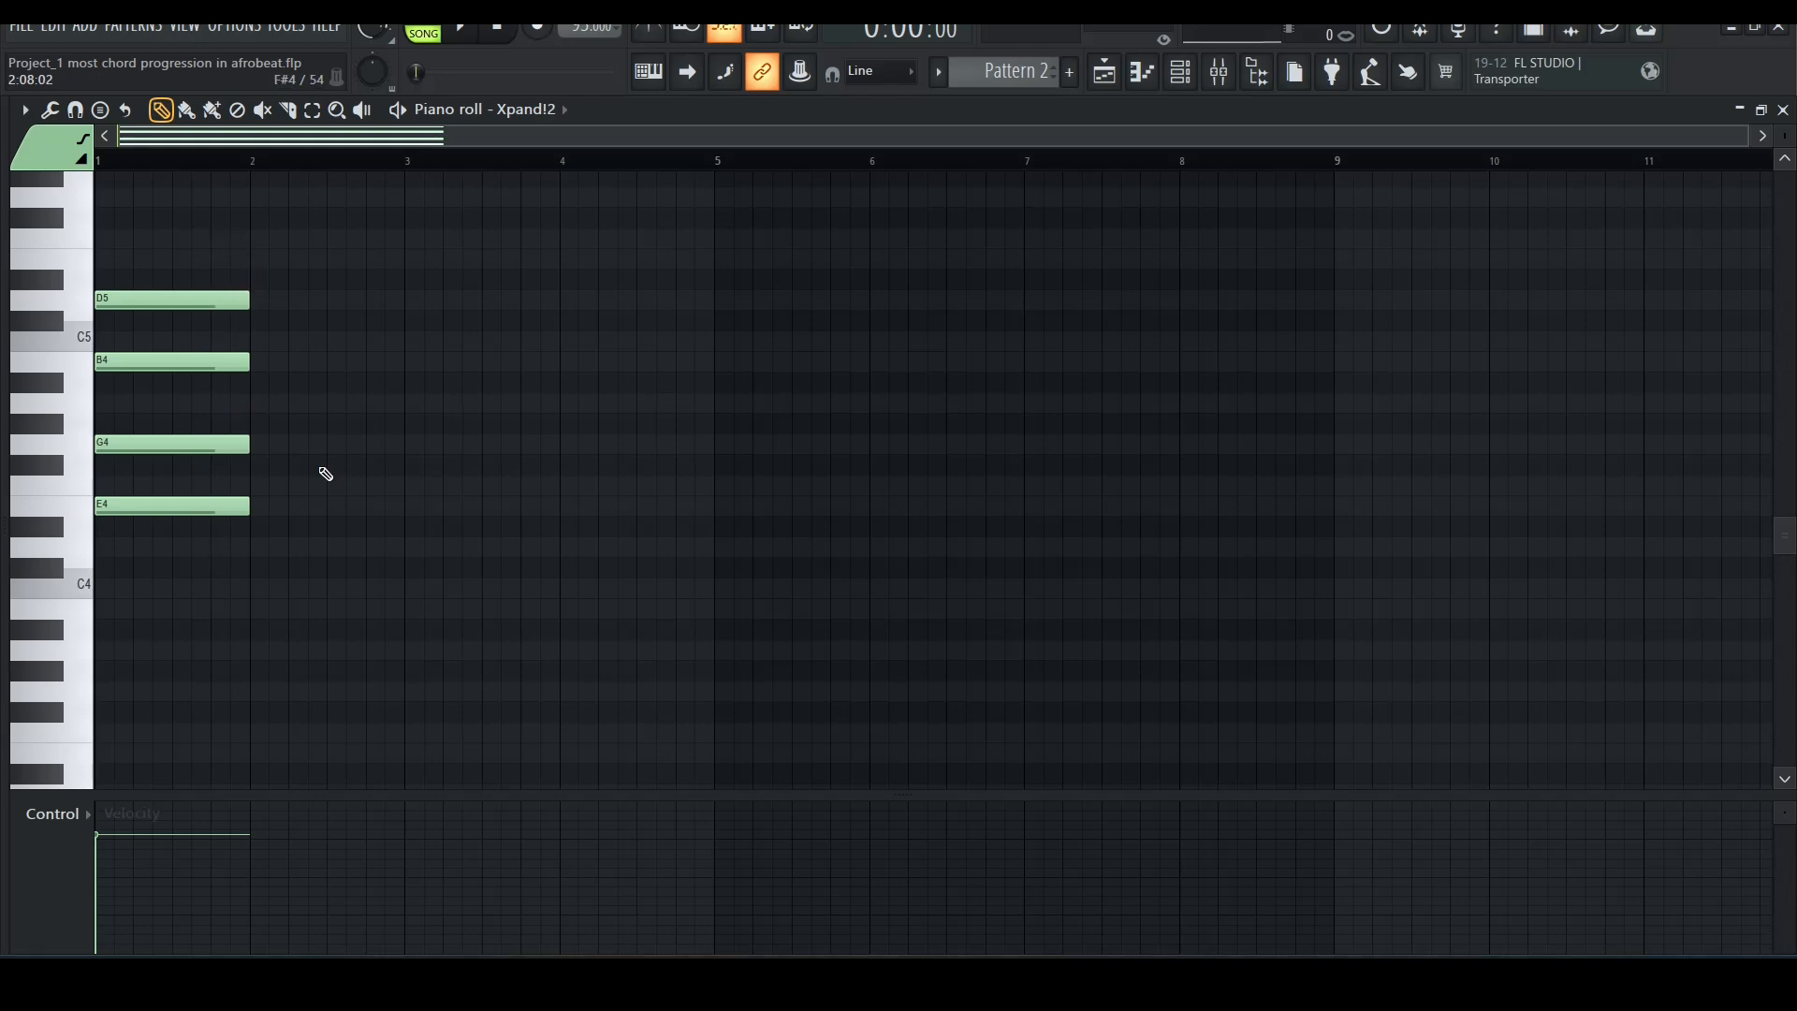
{"action": "key", "text": "space"}
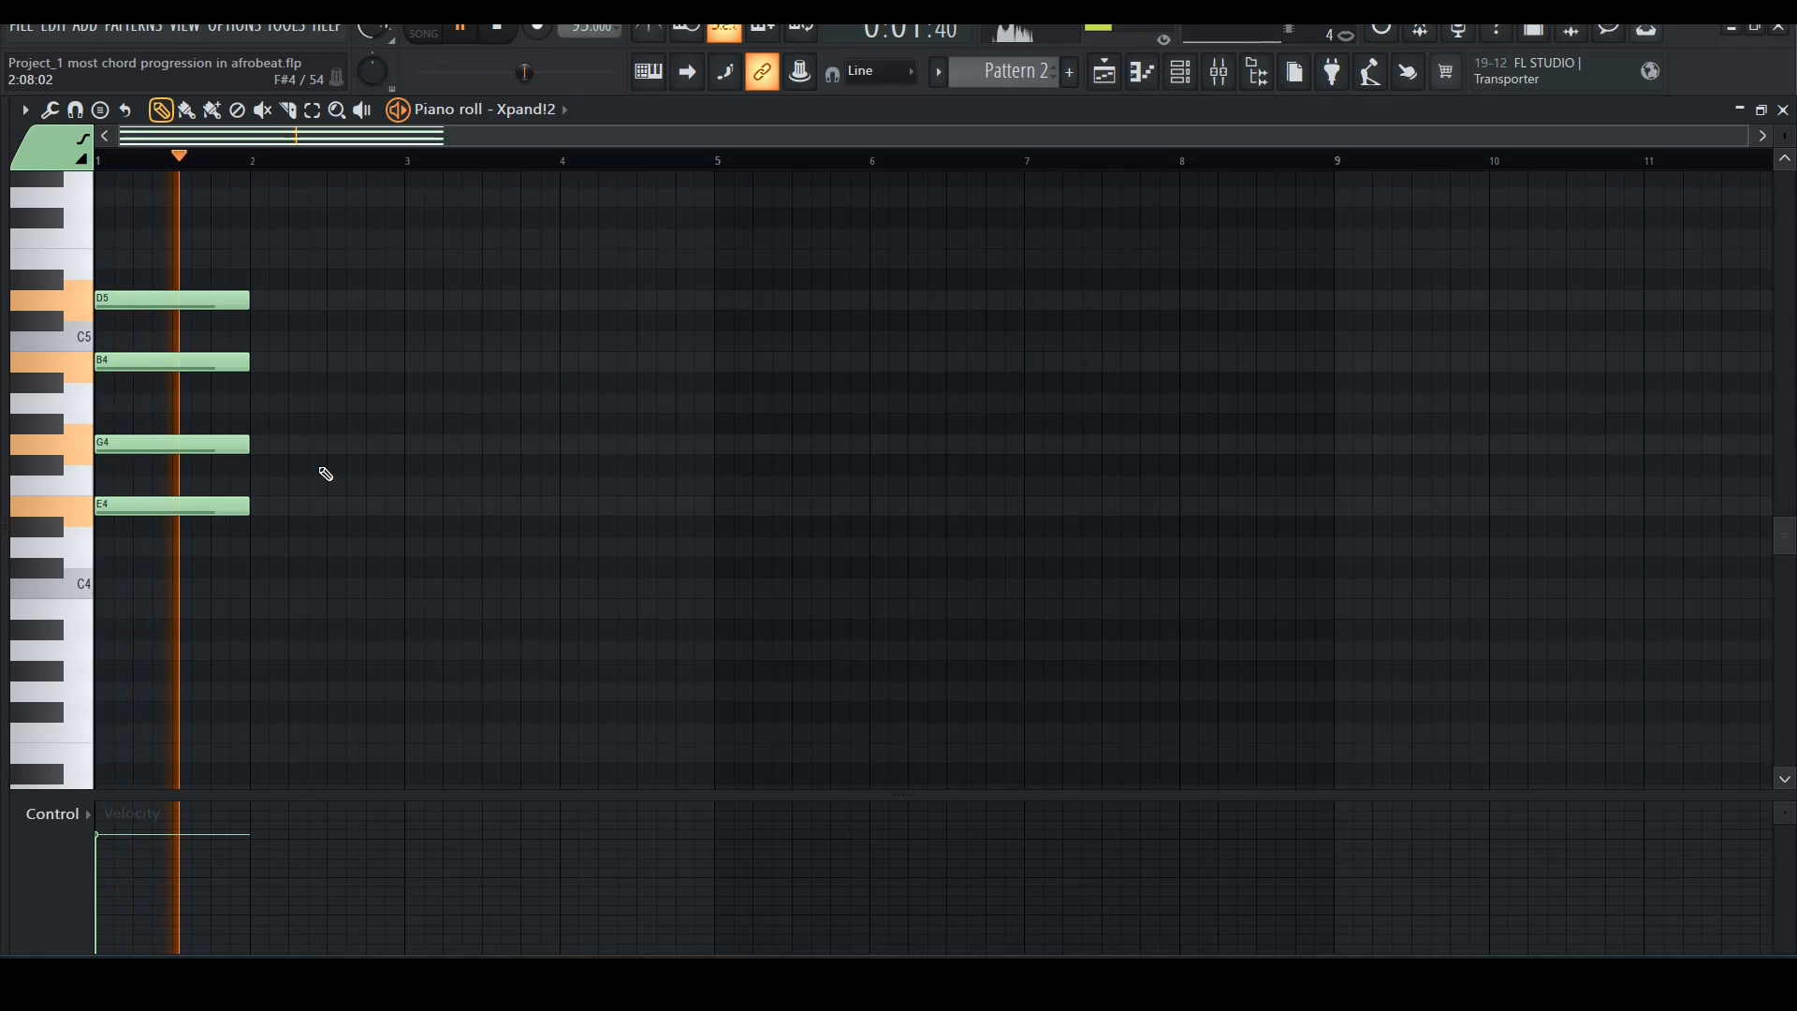
{"action": "key", "text": "space"}
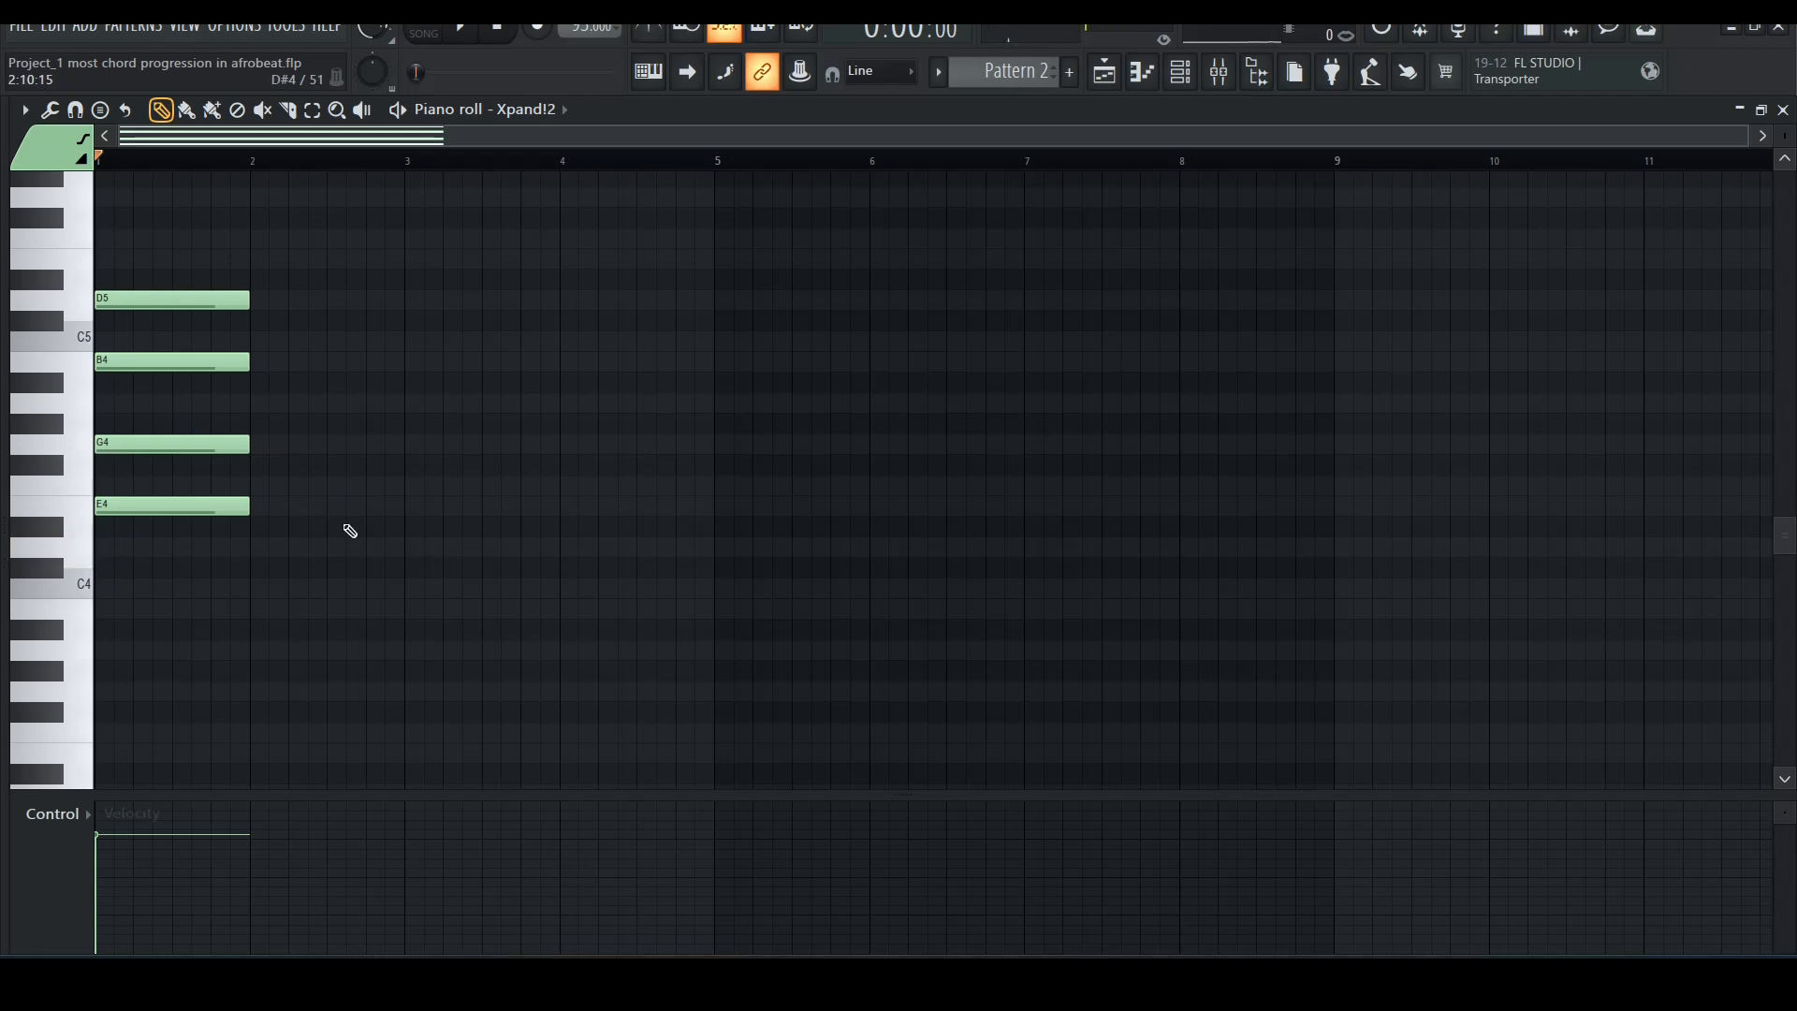
Add a second one-bar chord of D4, F4, A4 and C5 in bar 2 and audition both chords.
{"action": "left_click", "coordinate": [264, 548]}
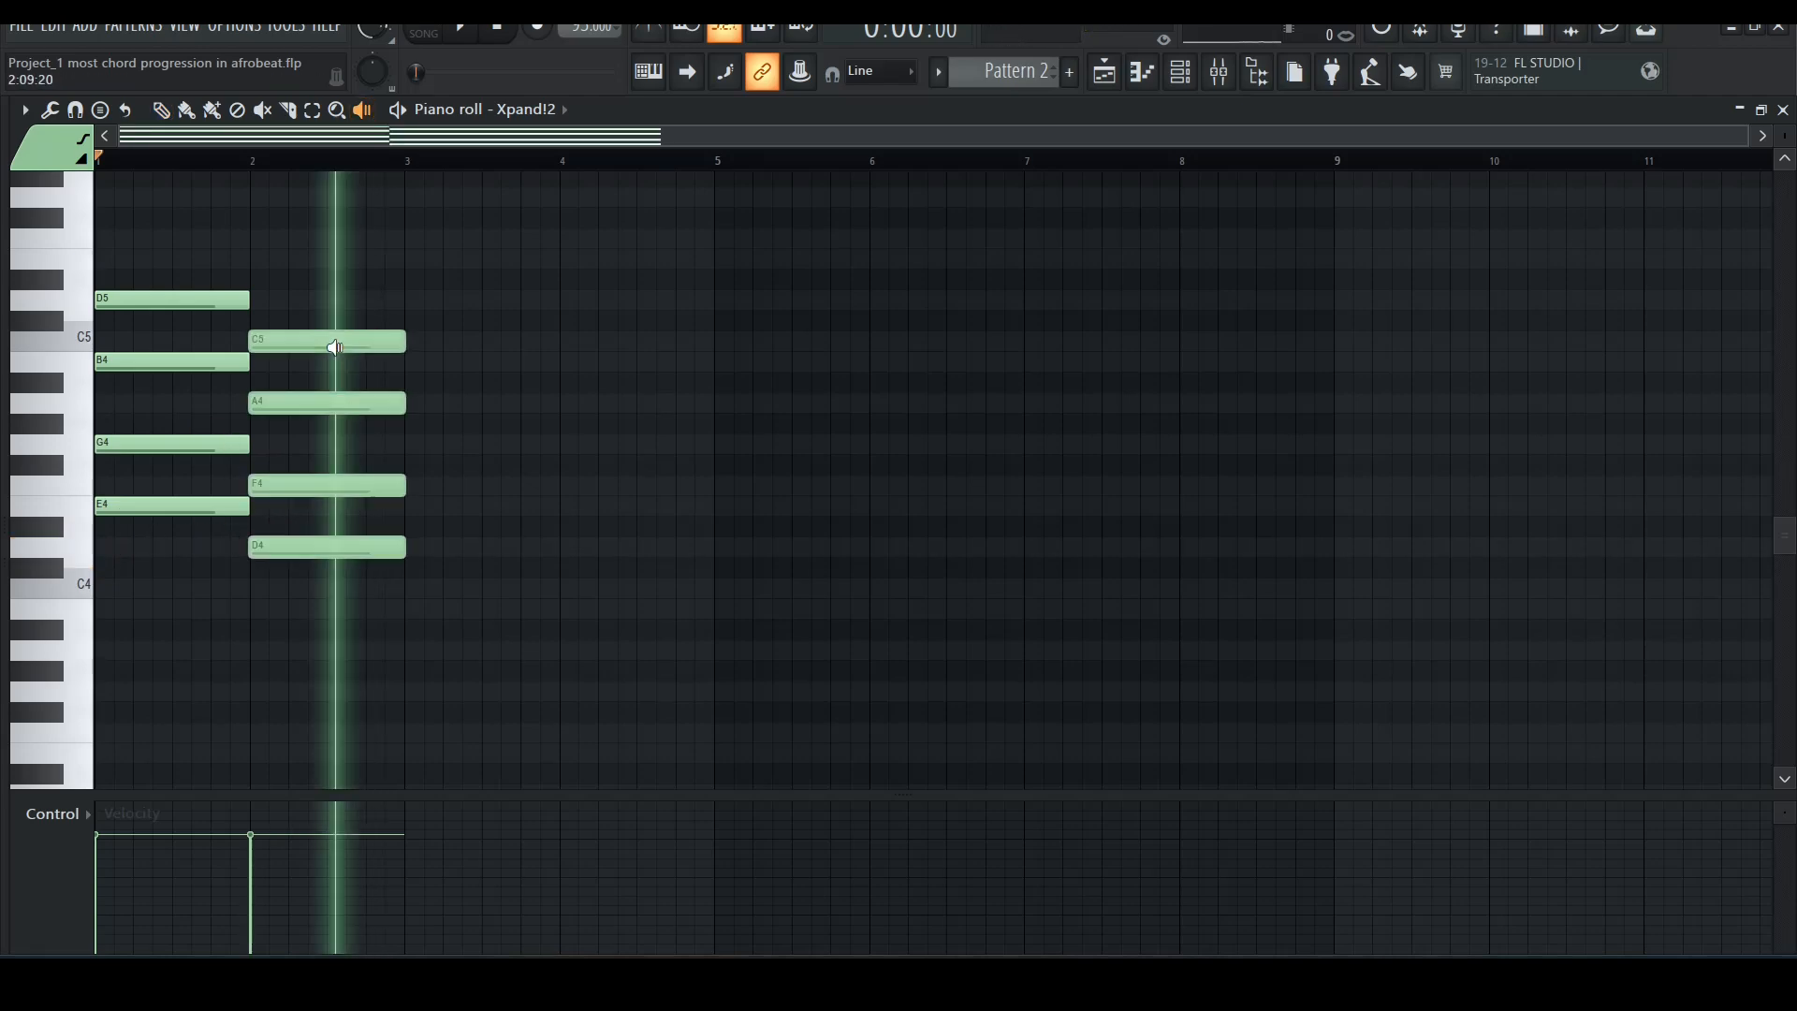
{"action": "left_click", "coordinate": [333, 346]}
{"action": "left_click_drag", "start_coordinate": [325, 347], "coordinate": [217, 351]}
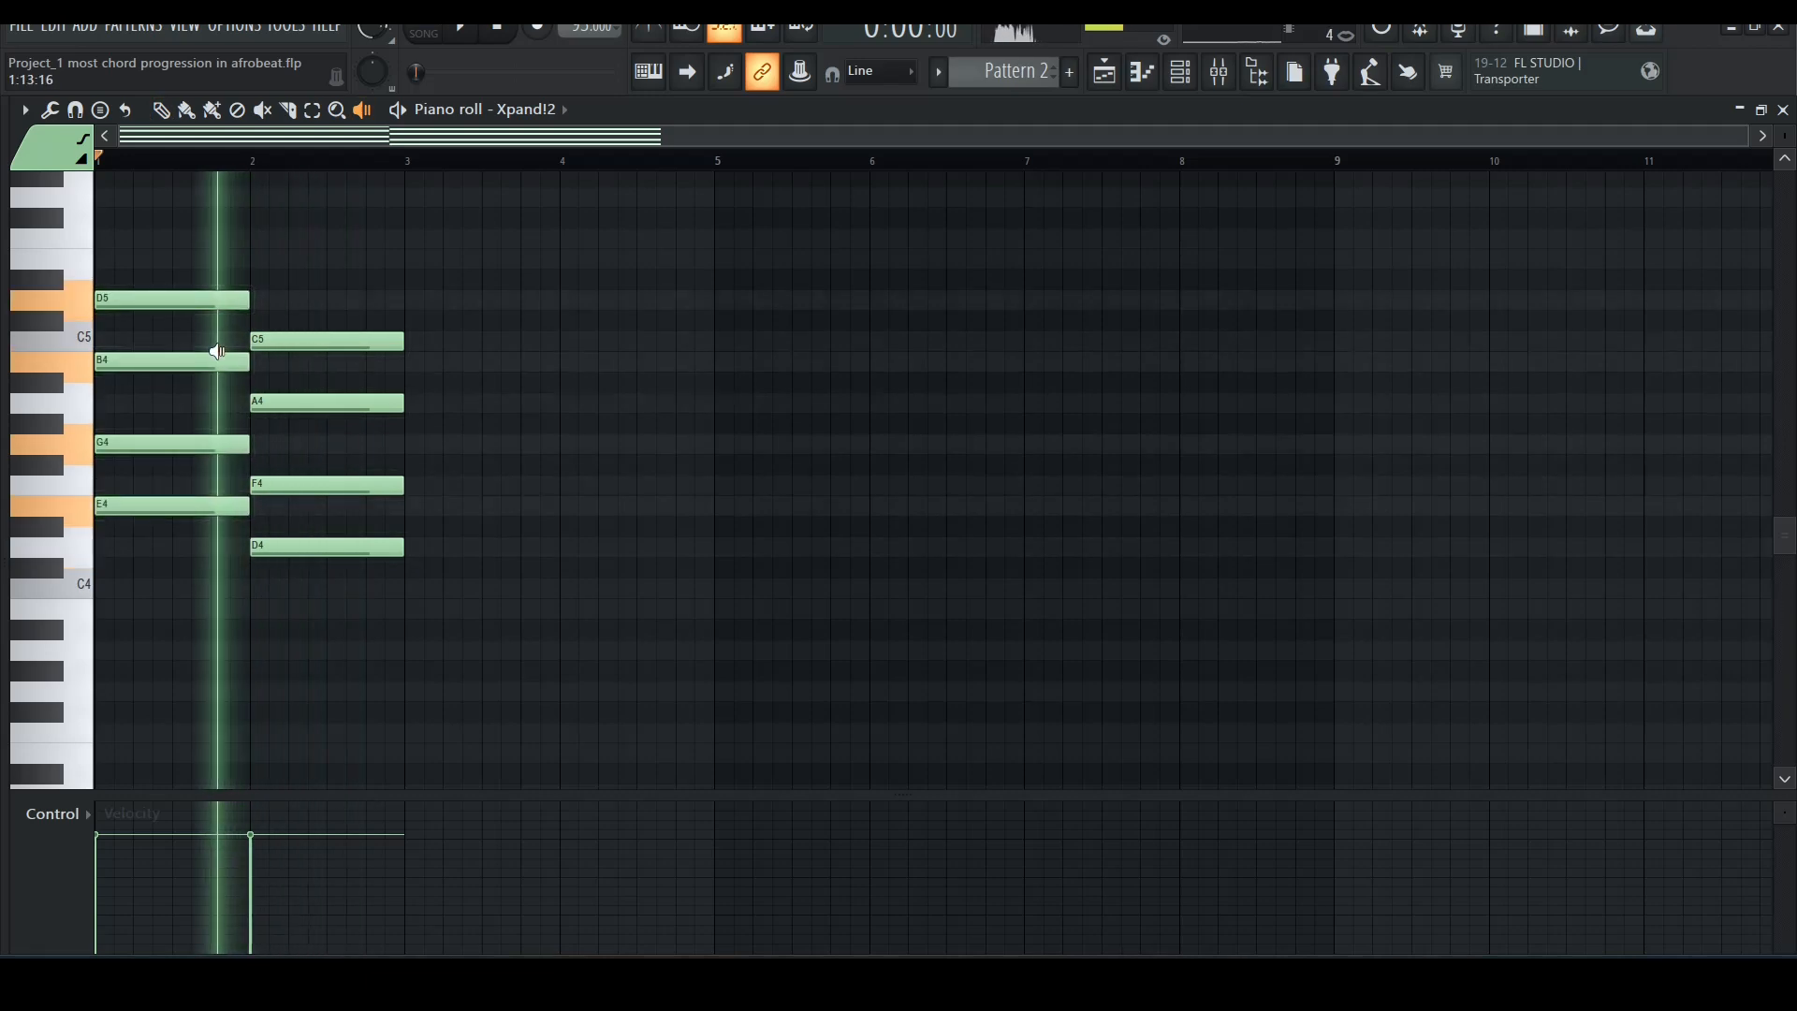
Try an alternative second chord by adding E5 and removing D4, and audition it against the first chord.
{"action": "key", "text": "p"}
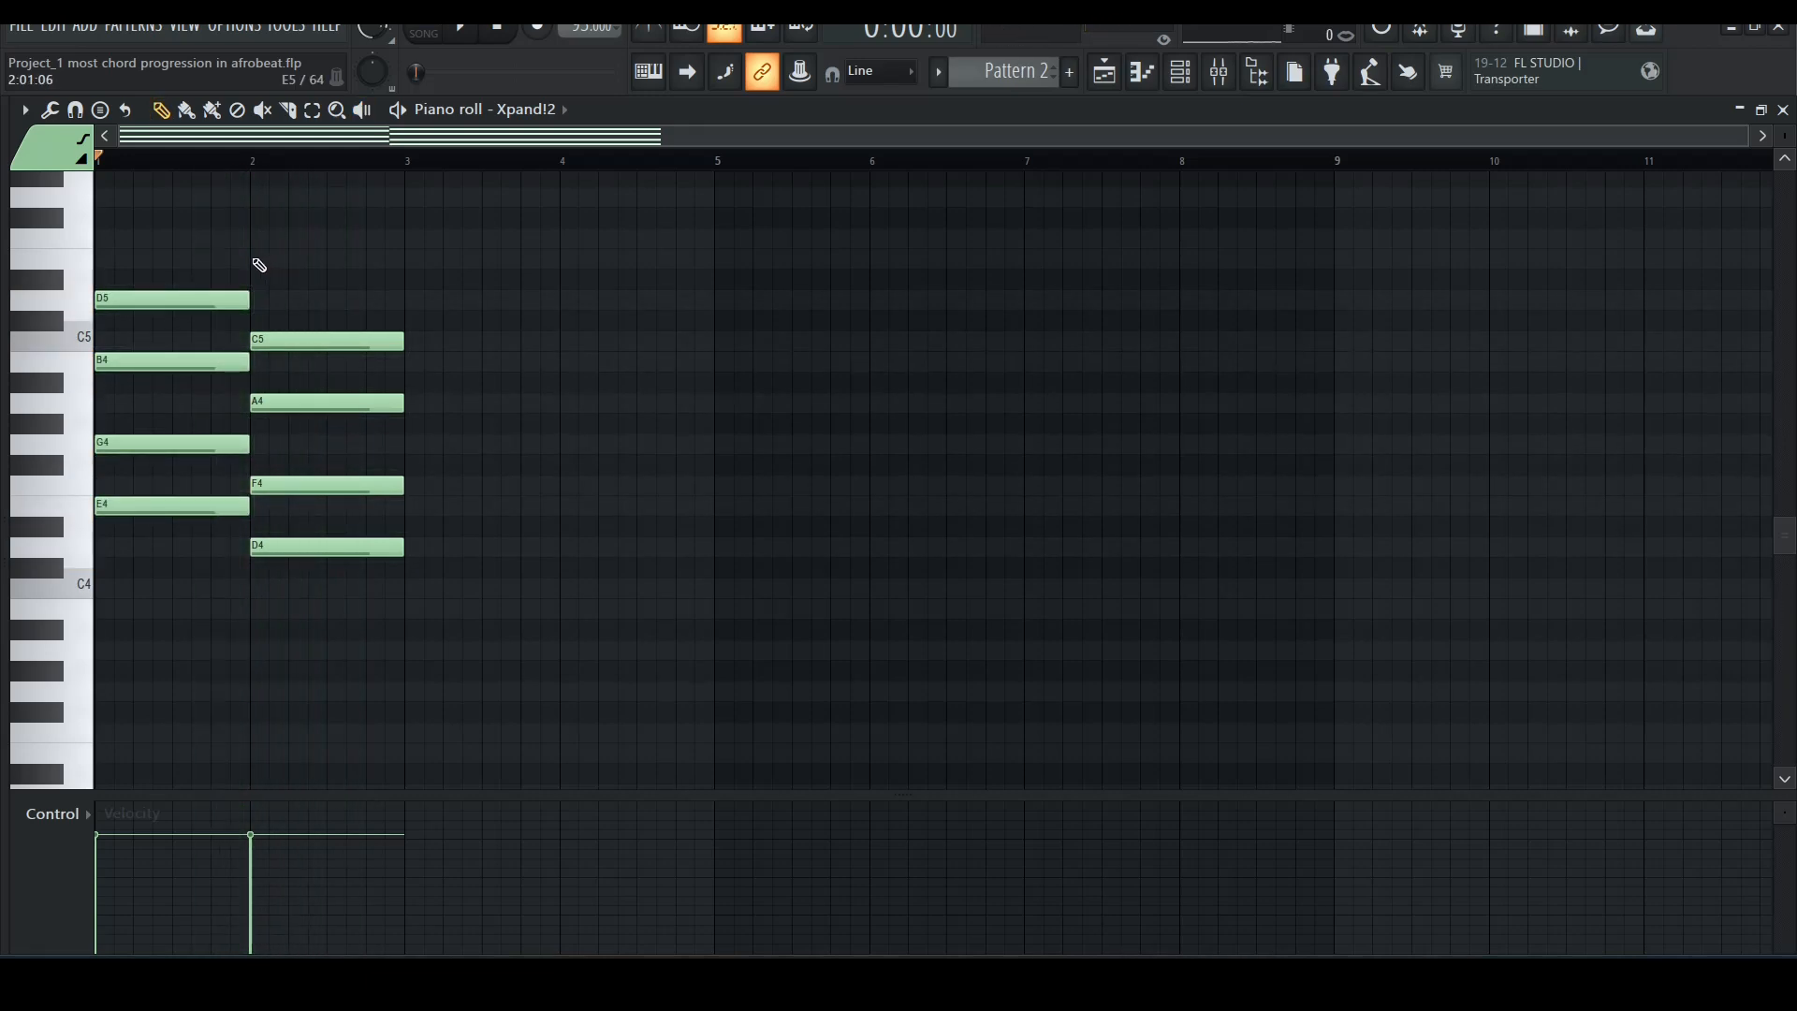
{"action": "left_click", "coordinate": [253, 265]}
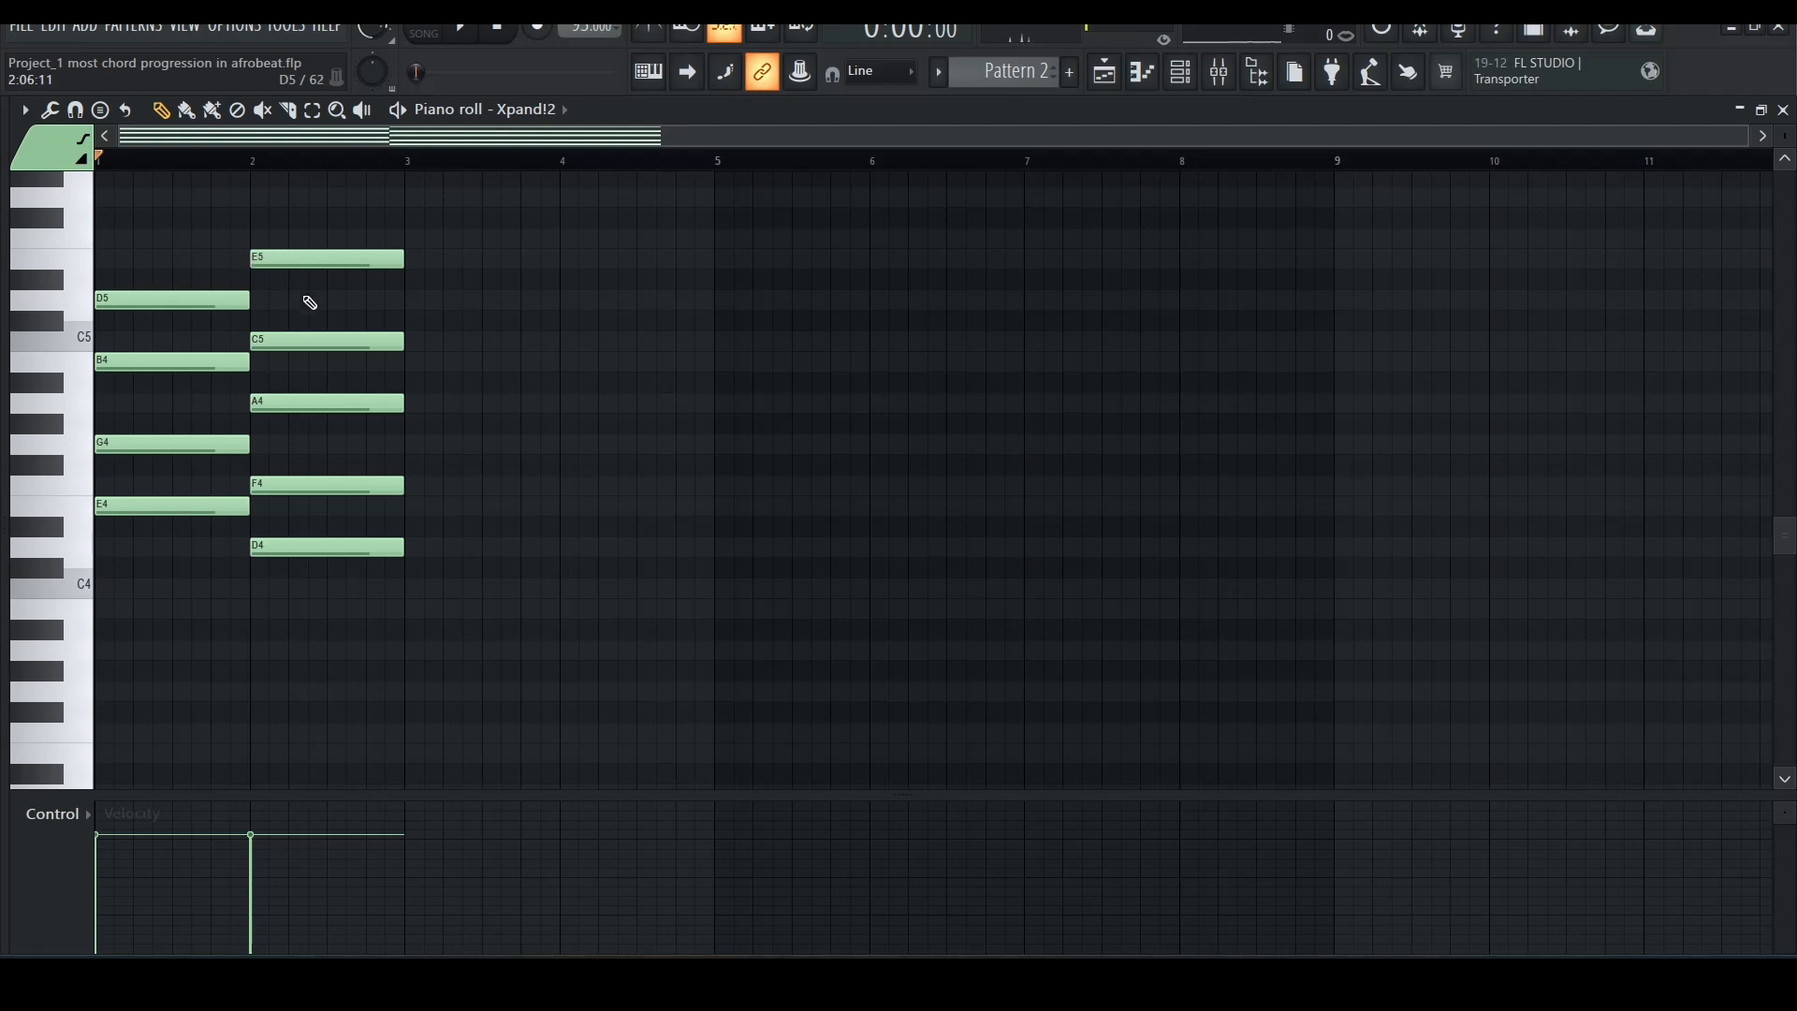
{"action": "right_click", "coordinate": [302, 547]}
{"action": "key", "text": "y"}
{"action": "left_click", "coordinate": [216, 325]}
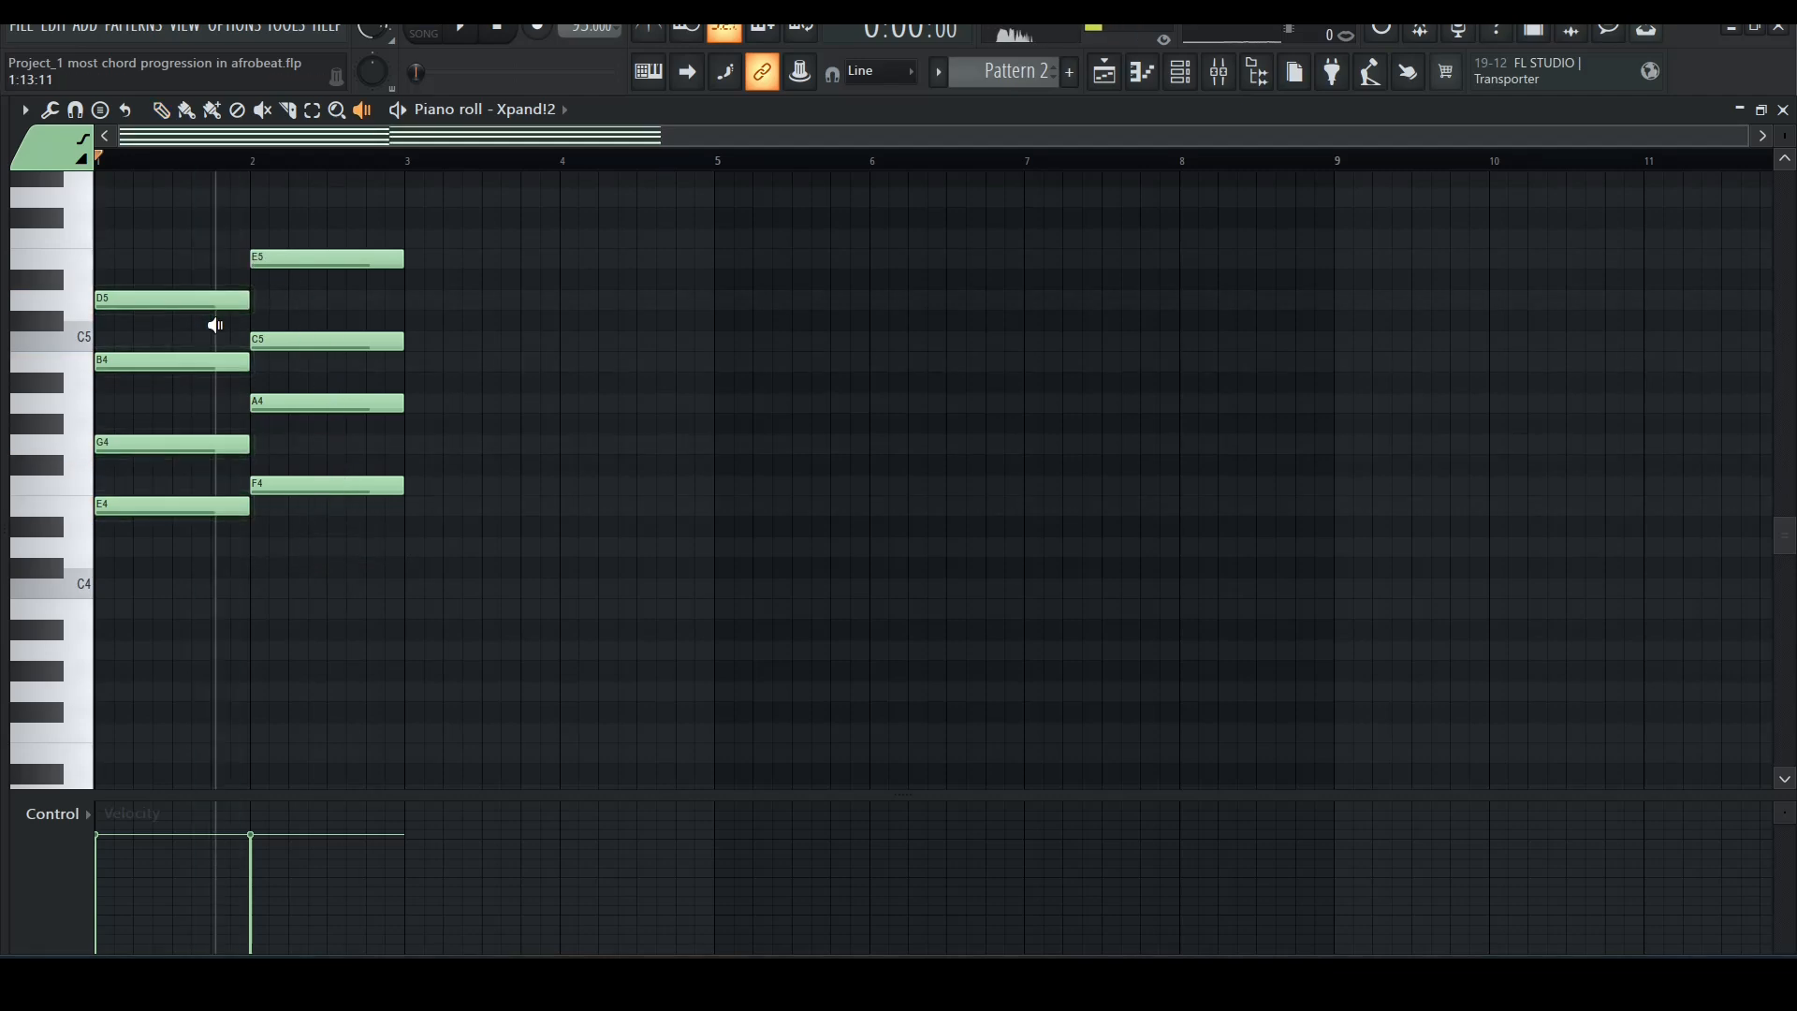
{"action": "left_click", "coordinate": [310, 330]}
Play the two-chord progression and stretch both chords to two bars each, with the second starting at bar 3.
{"action": "key", "text": "space"}
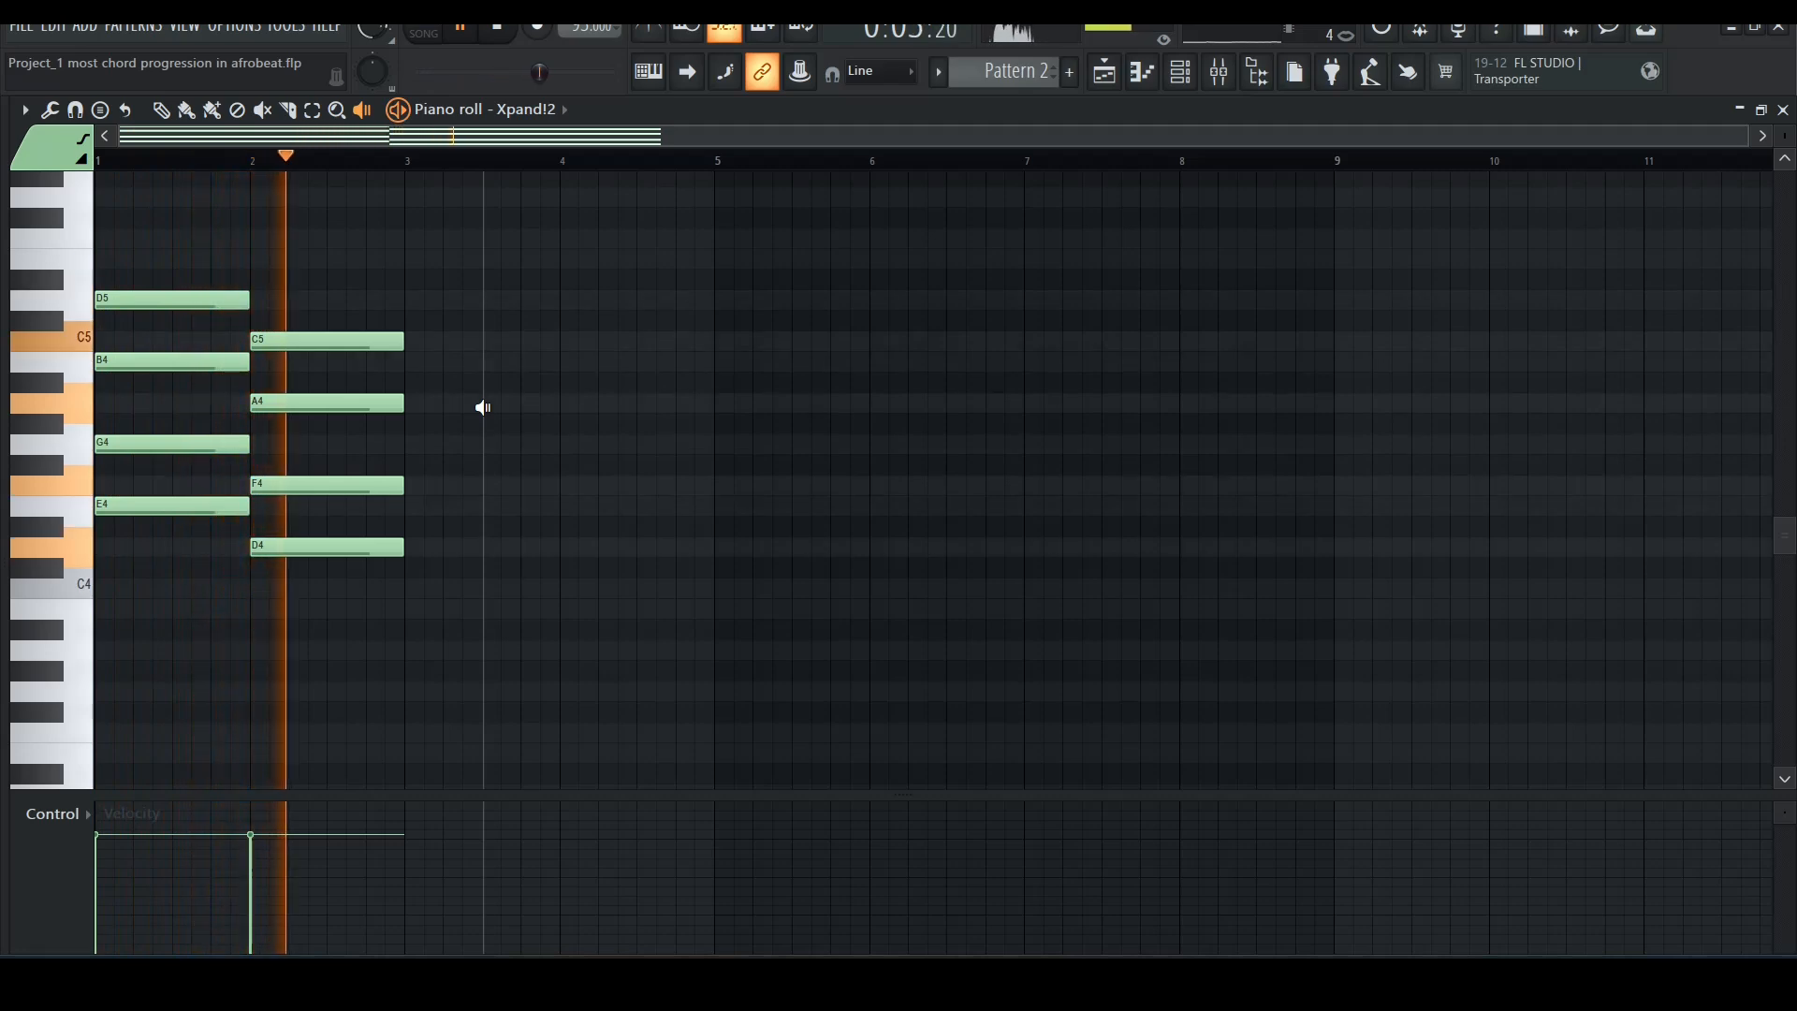
{"action": "key", "text": "space"}
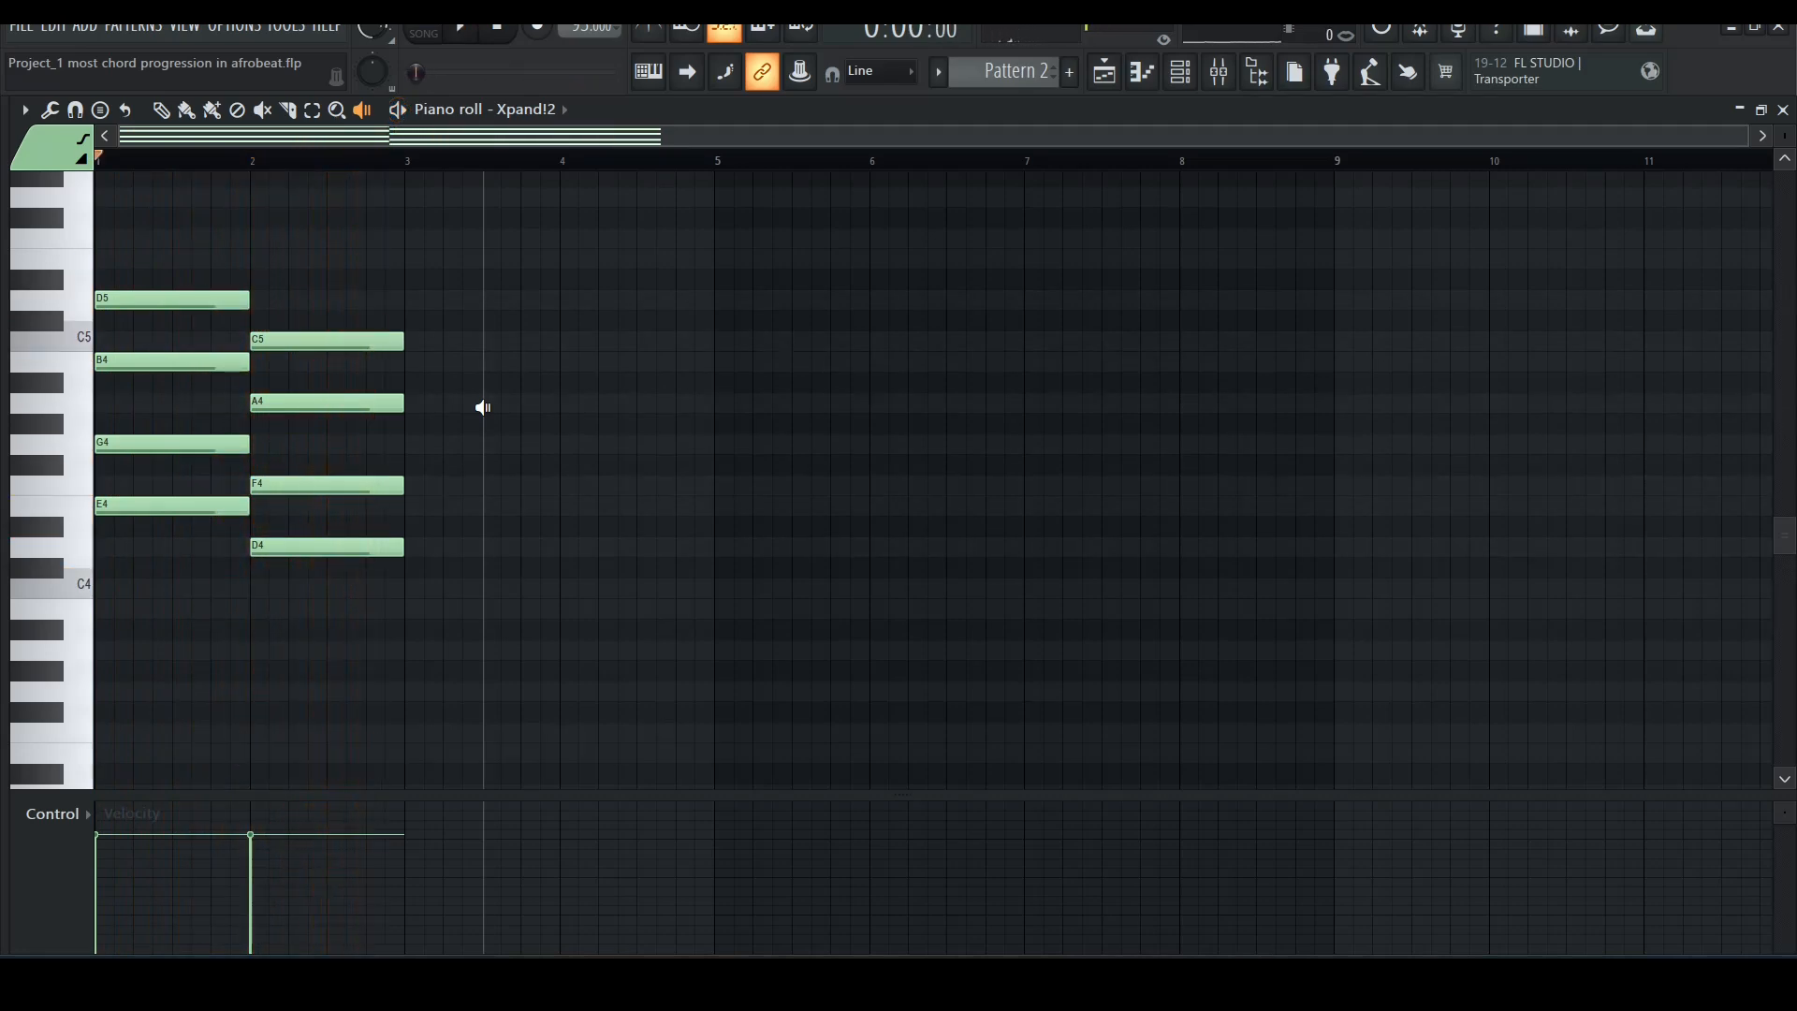
{"action": "key", "text": "b"}
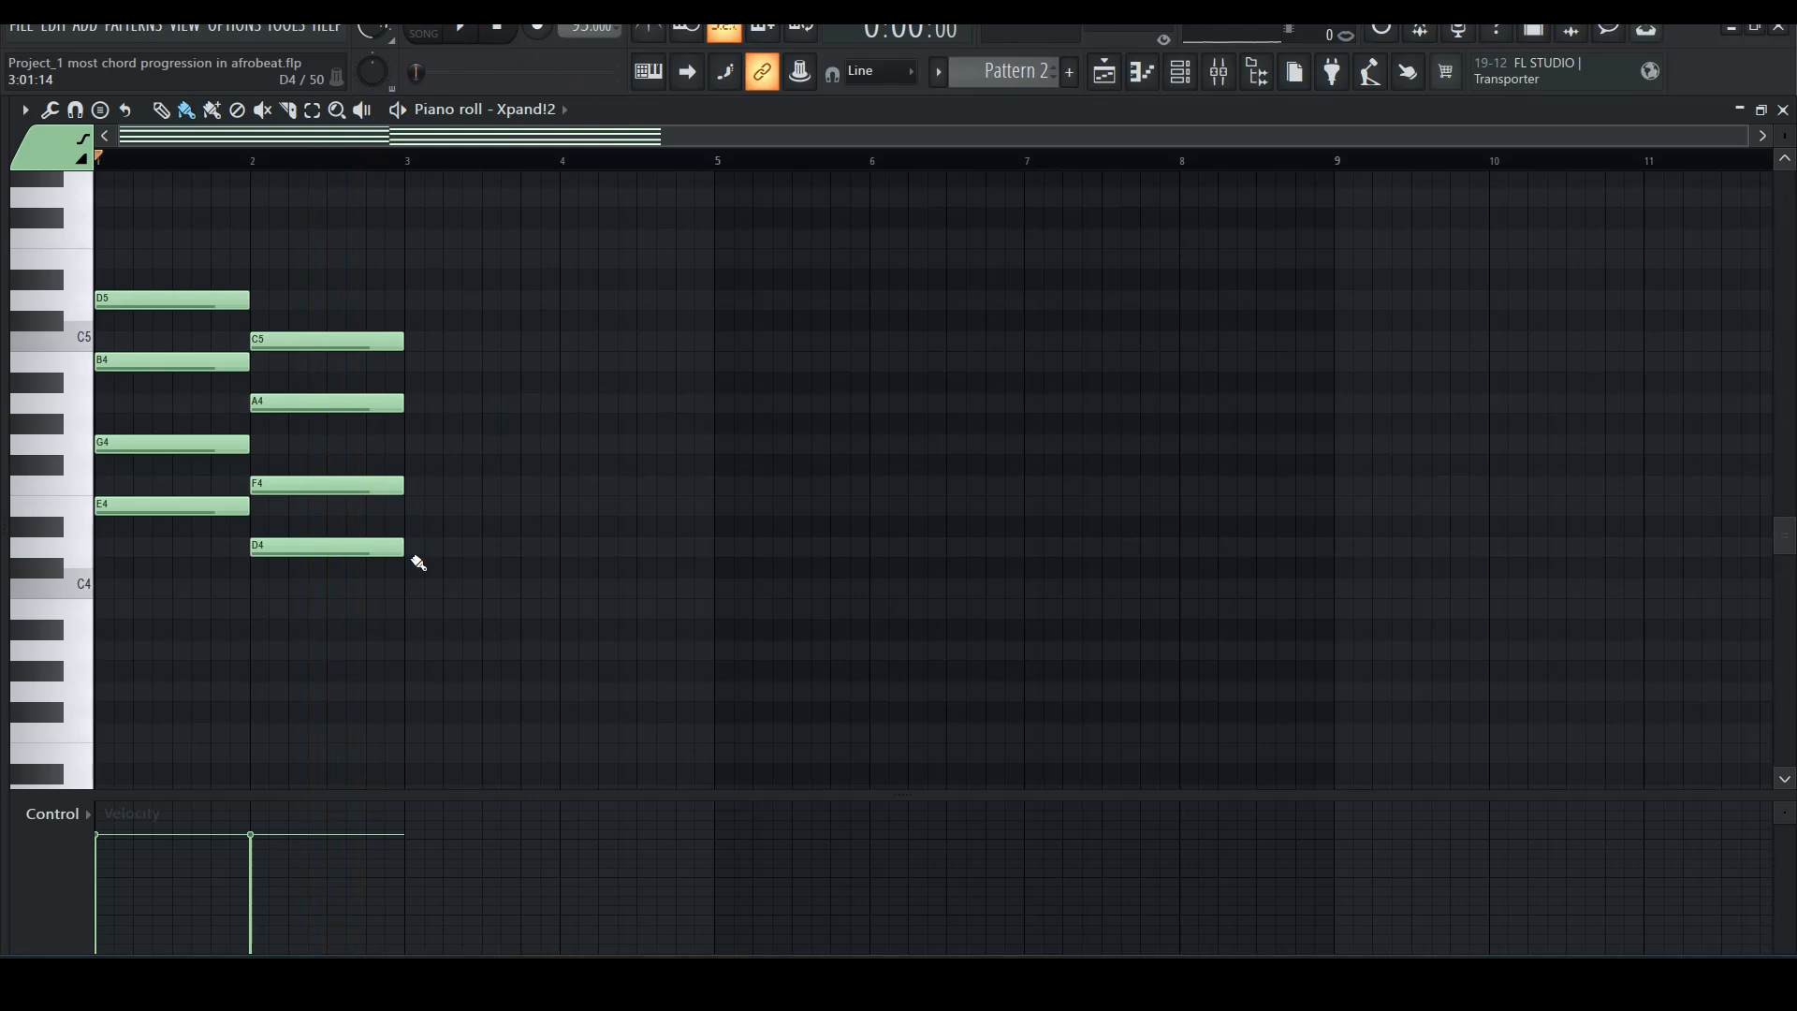
{"action": "left_click_drag", "start_coordinate": [418, 583], "coordinate": [173, 271]}
{"action": "left_click_drag", "start_coordinate": [434, 425], "coordinate": [743, 426]}
{"action": "left_click", "coordinate": [855, 439]}
{"action": "key", "text": "space"}
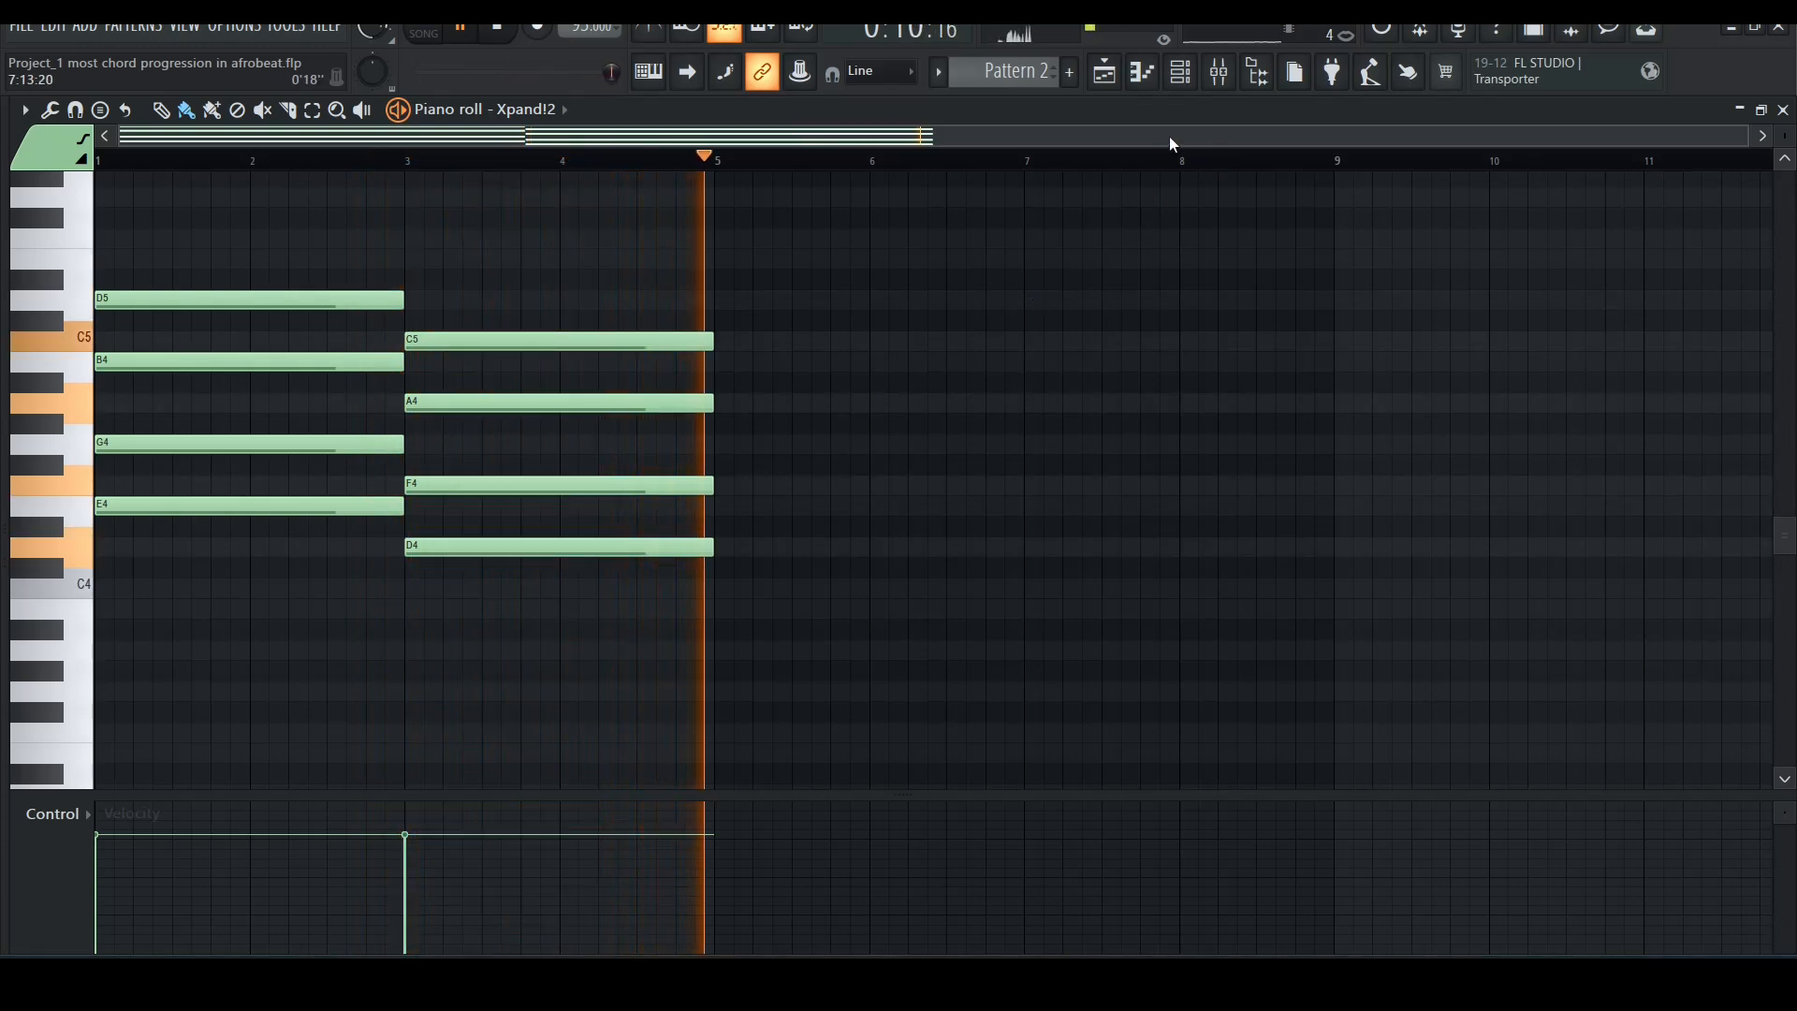
Open the Xpand!2 instrument from the channel rack to check its sound and stop the playback.
{"action": "left_click", "coordinate": [1192, 89]}
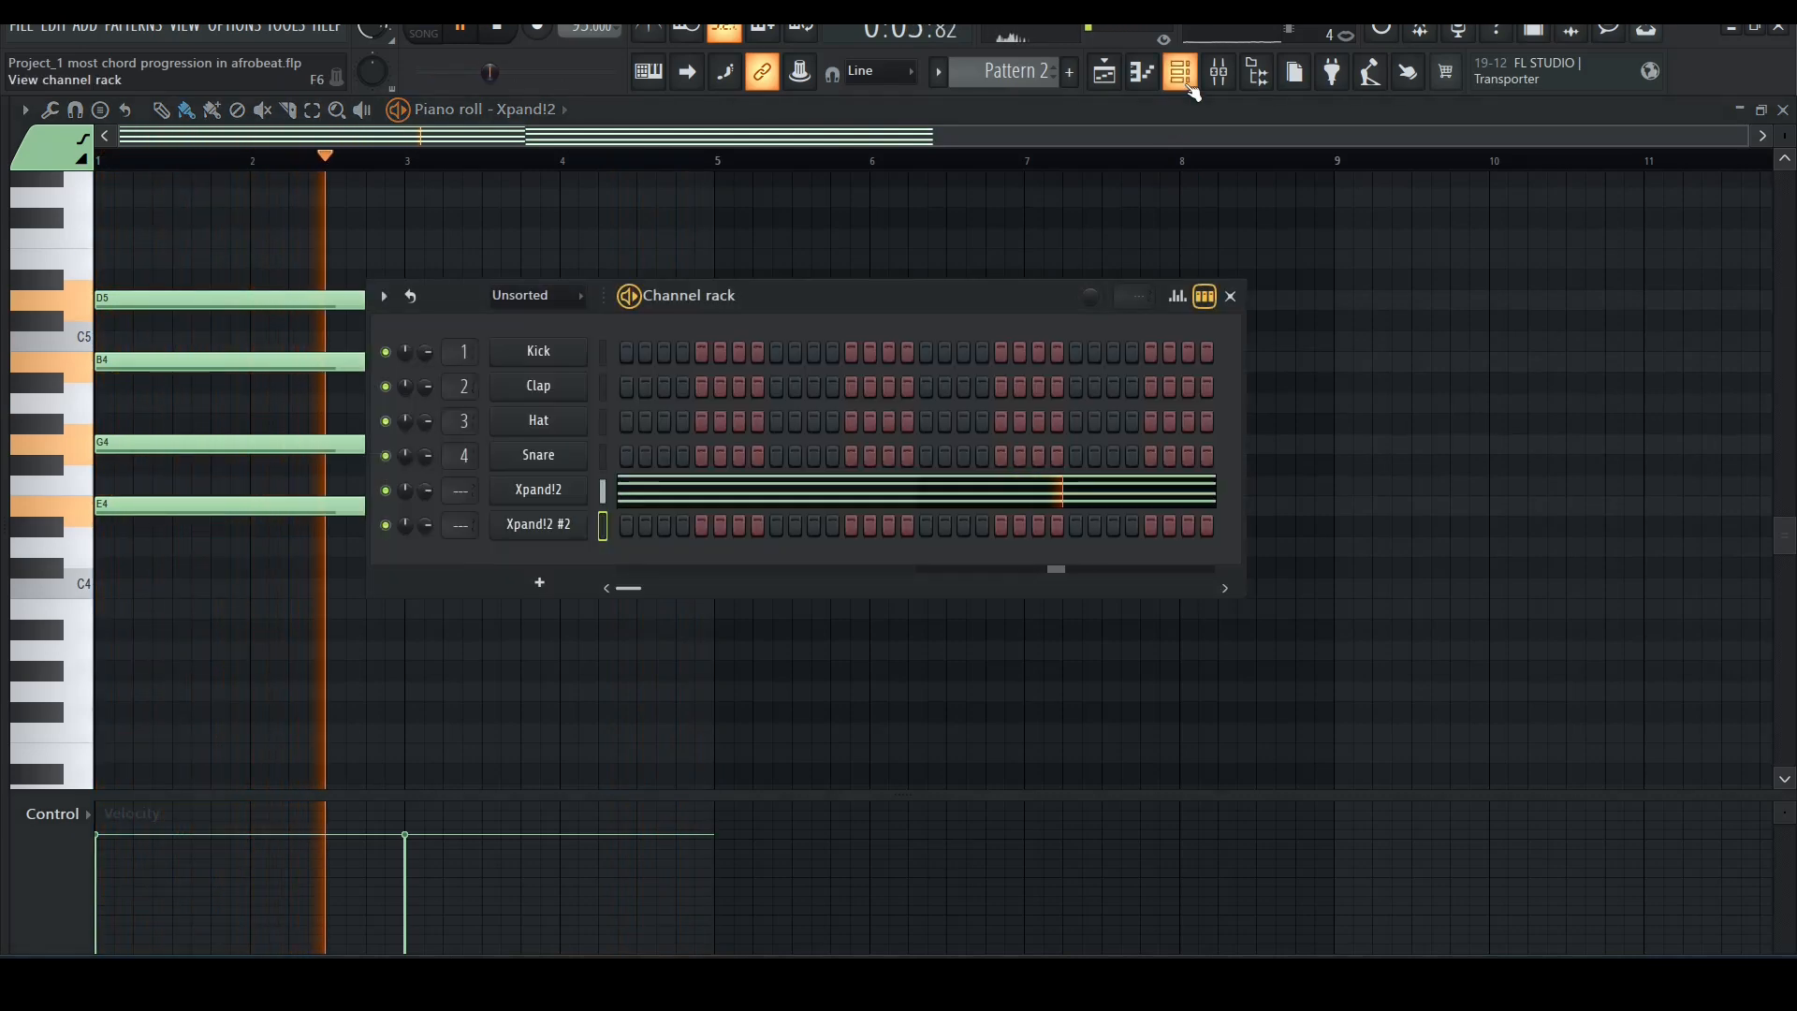
{"action": "left_click", "coordinate": [552, 496]}
{"action": "key", "text": "space"}
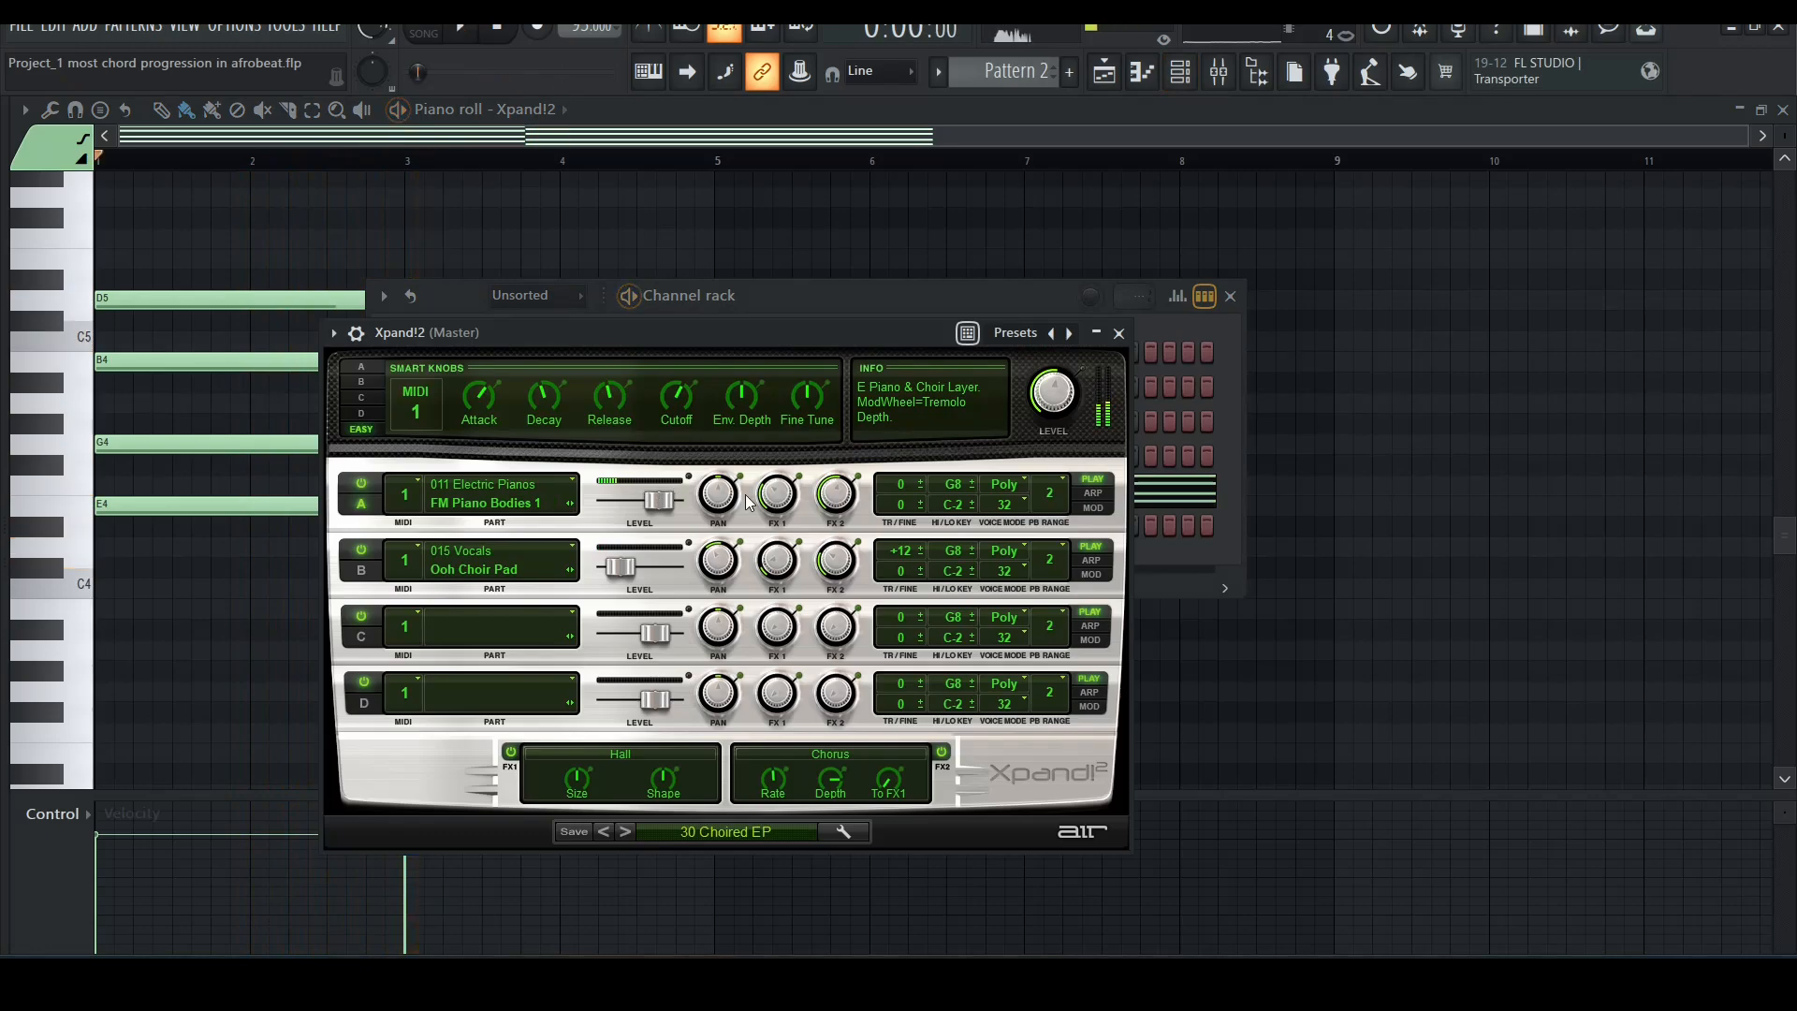
{"action": "left_click", "coordinate": [305, 361]}
{"action": "key", "text": "space"}
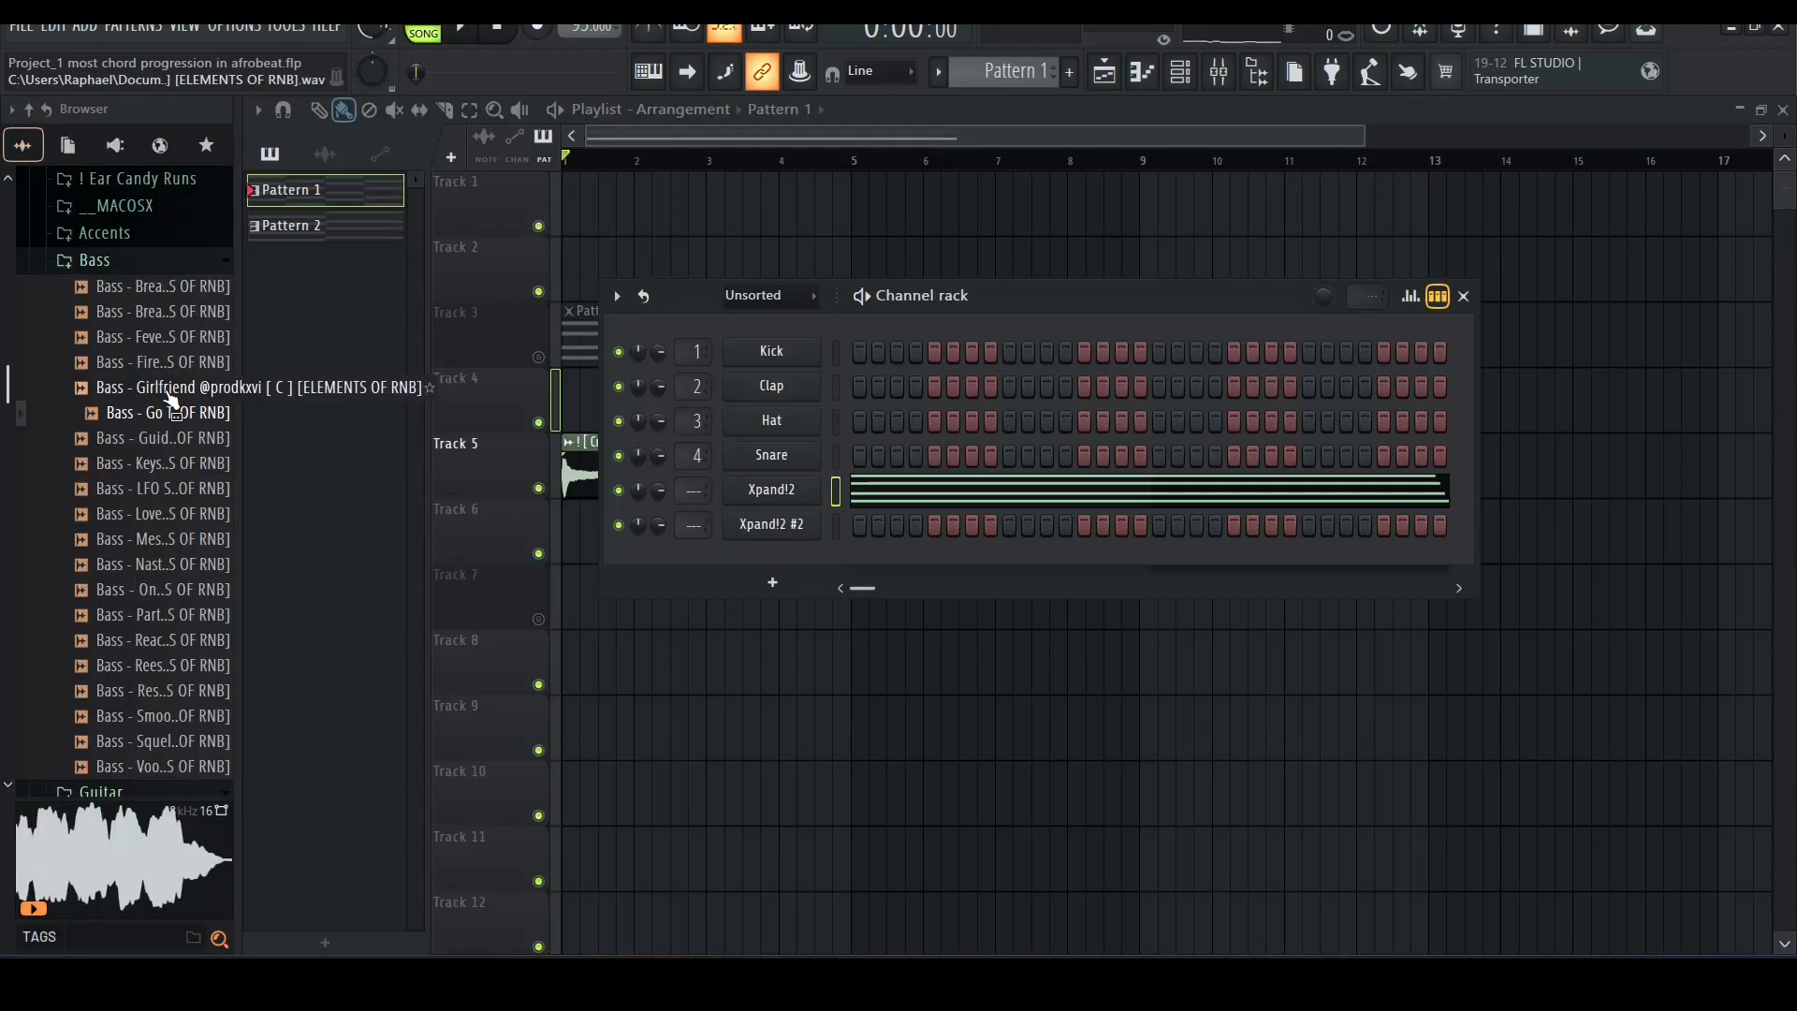
Add the Bass - Go To and Bass - Resonant LUV samples as new channels, auditioning other bass samples in the folder.
{"action": "left_click_drag", "start_coordinate": [160, 413], "coordinate": [761, 546]}
{"action": "left_click", "coordinate": [141, 590]}
{"action": "key", "text": "Down"}
{"action": "key", "text": "Down"}
{"action": "key", "text": "Down"}
{"action": "key", "text": "Down"}
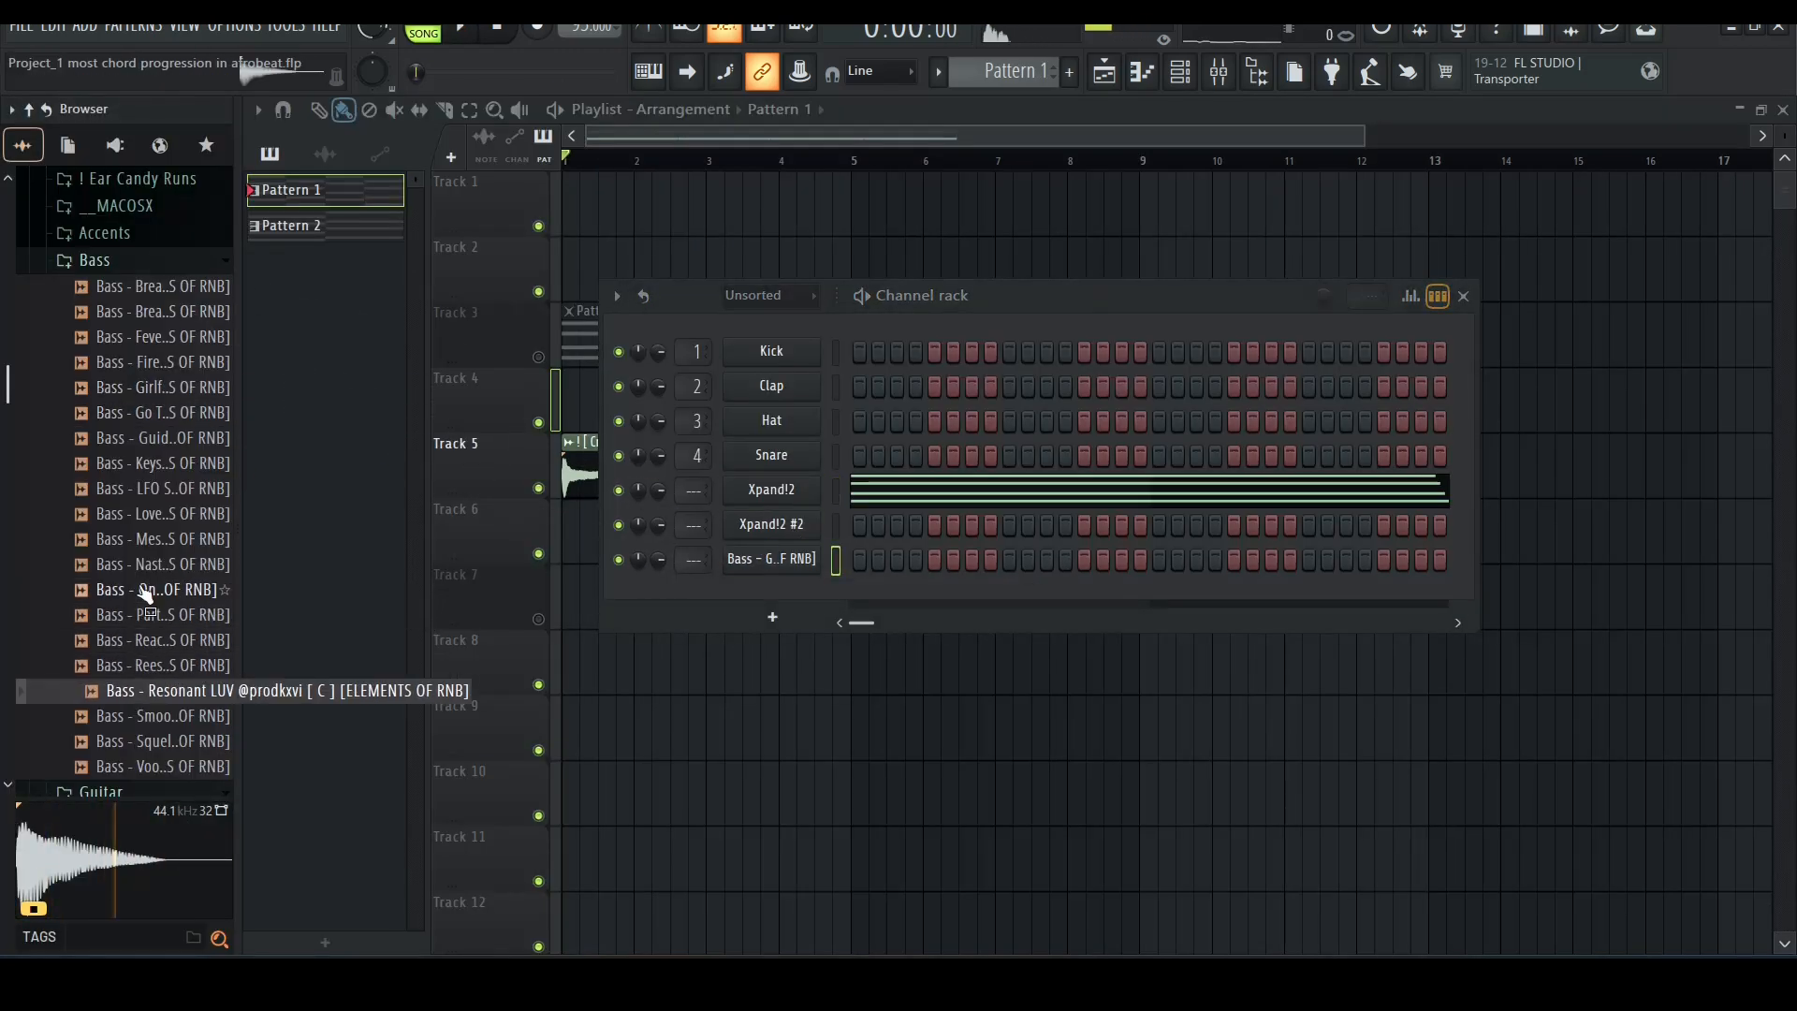
{"action": "key", "text": "Down"}
{"action": "key", "text": "Down"}
{"action": "key", "text": "Down"}
{"action": "key", "text": "Up"}
{"action": "key", "text": "Up"}
{"action": "key", "text": "Up"}
{"action": "left_click_drag", "start_coordinate": [163, 694], "coordinate": [792, 603]}
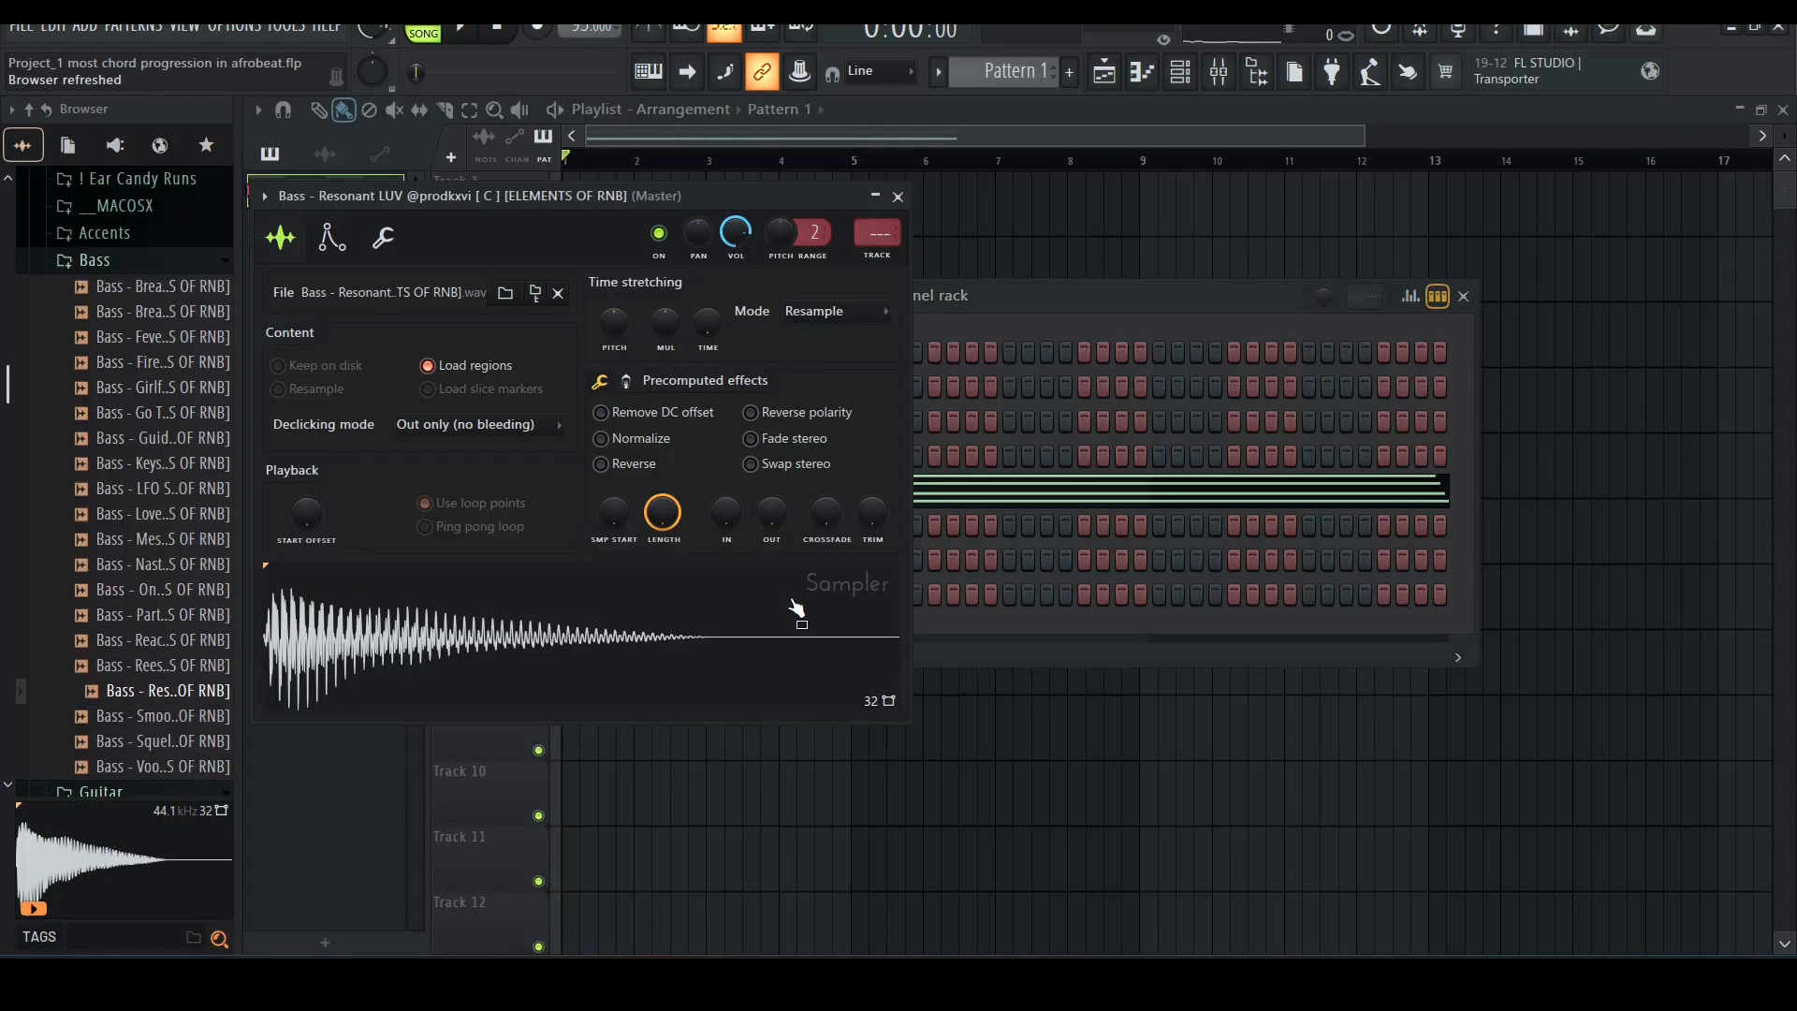
Enable the volume envelope of the Resonant LUV bass channel with a release time of 0%.
{"action": "left_click", "coordinate": [331, 237]}
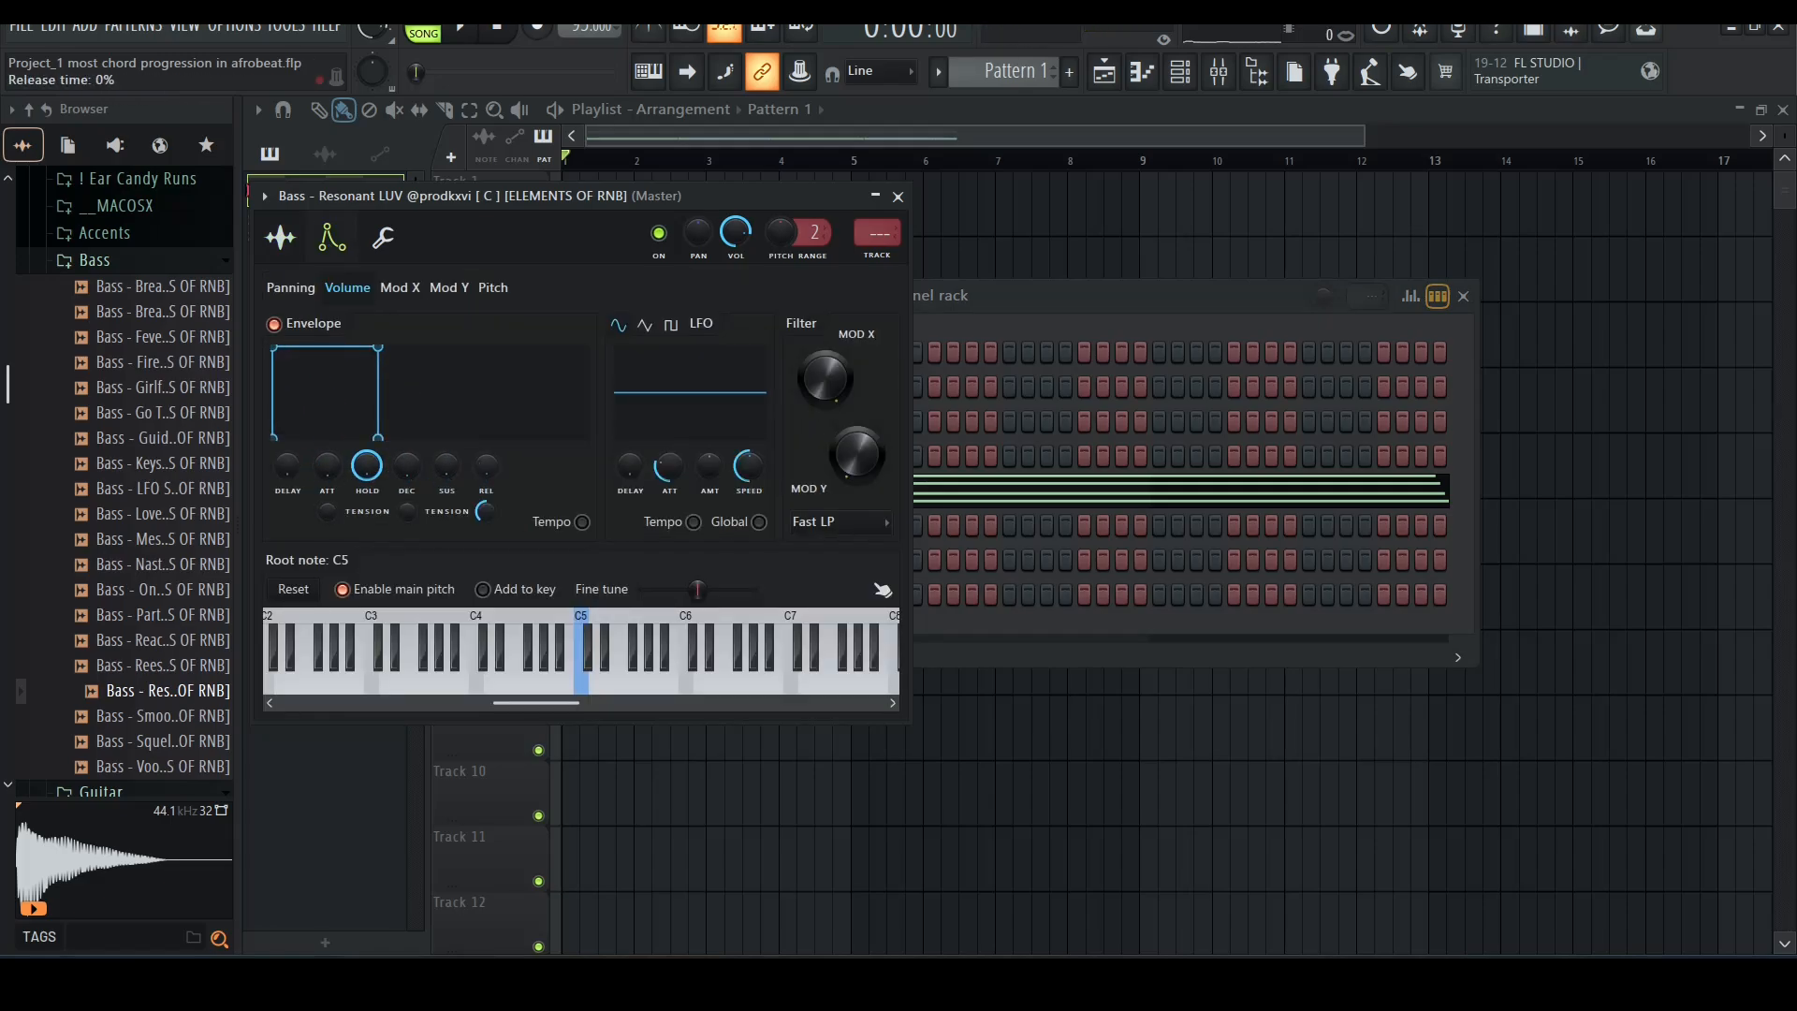
{"action": "key", "text": "space"}
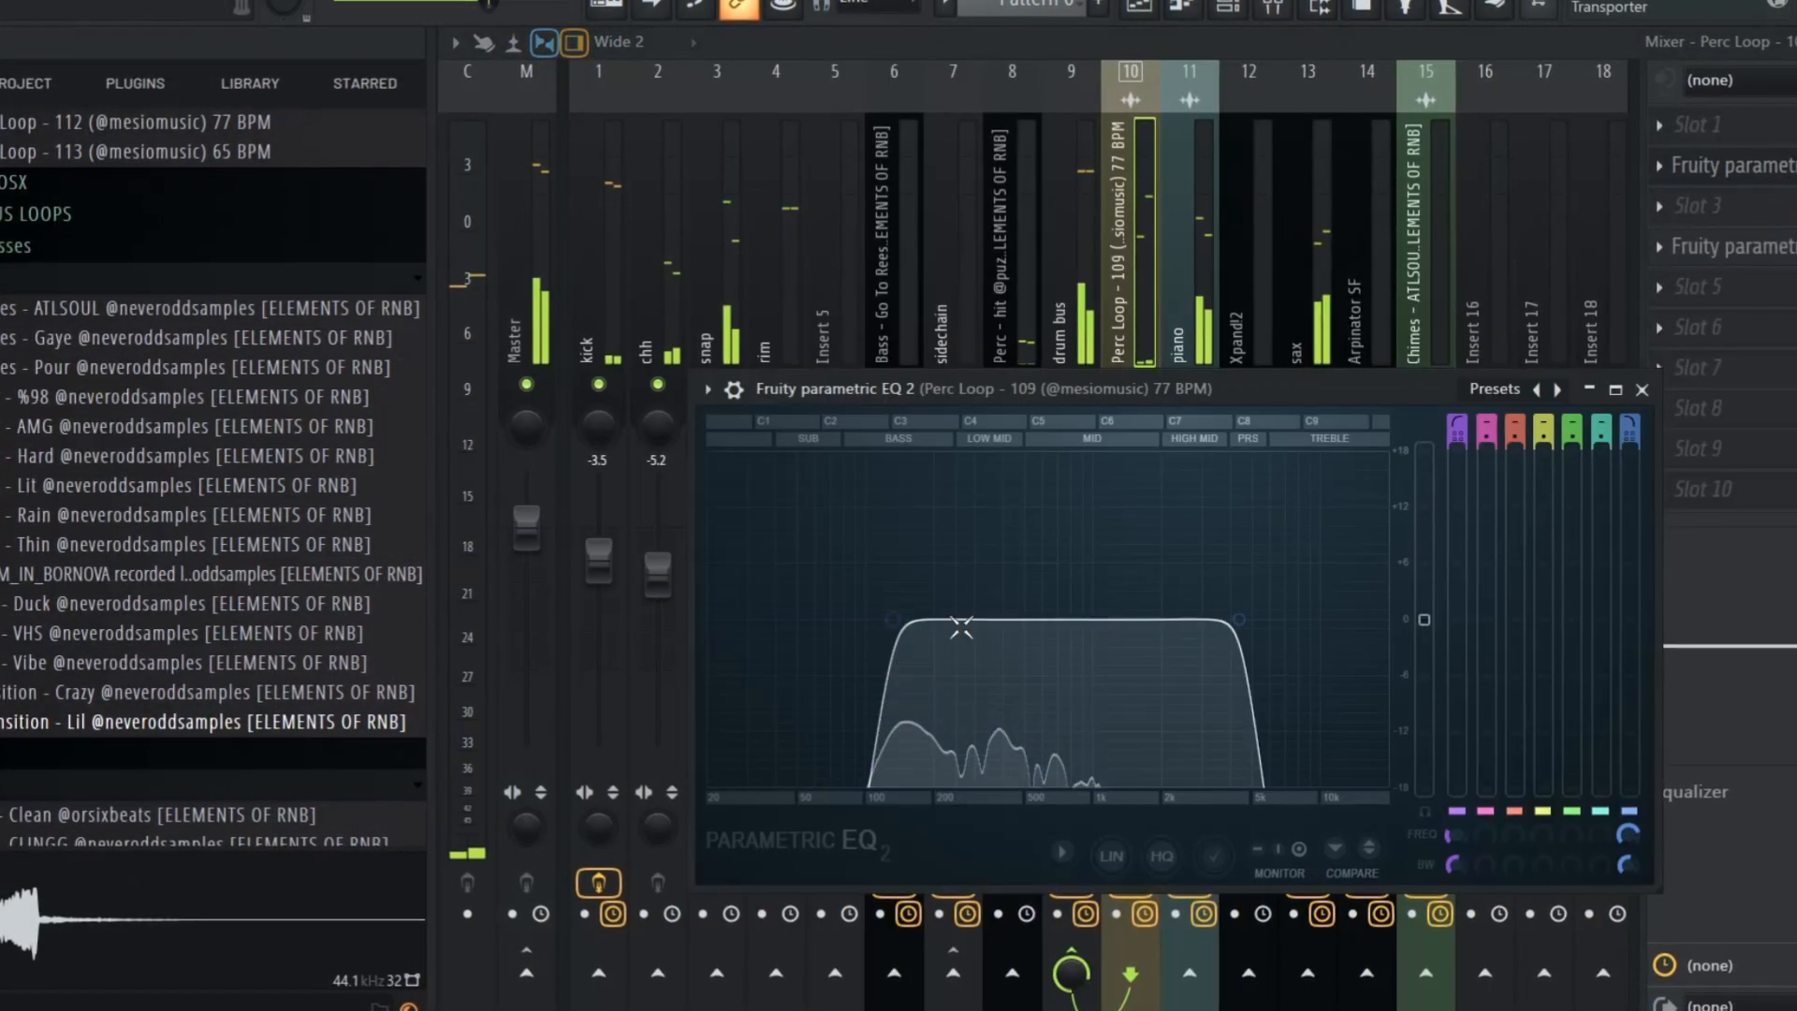
Raise the low-cut frequency of the Perc Loop - 109 track's EQ and boost band 3 on its flat parametric EQ.
{"action": "left_click_drag", "start_coordinate": [892, 619], "coordinate": [974, 624]}
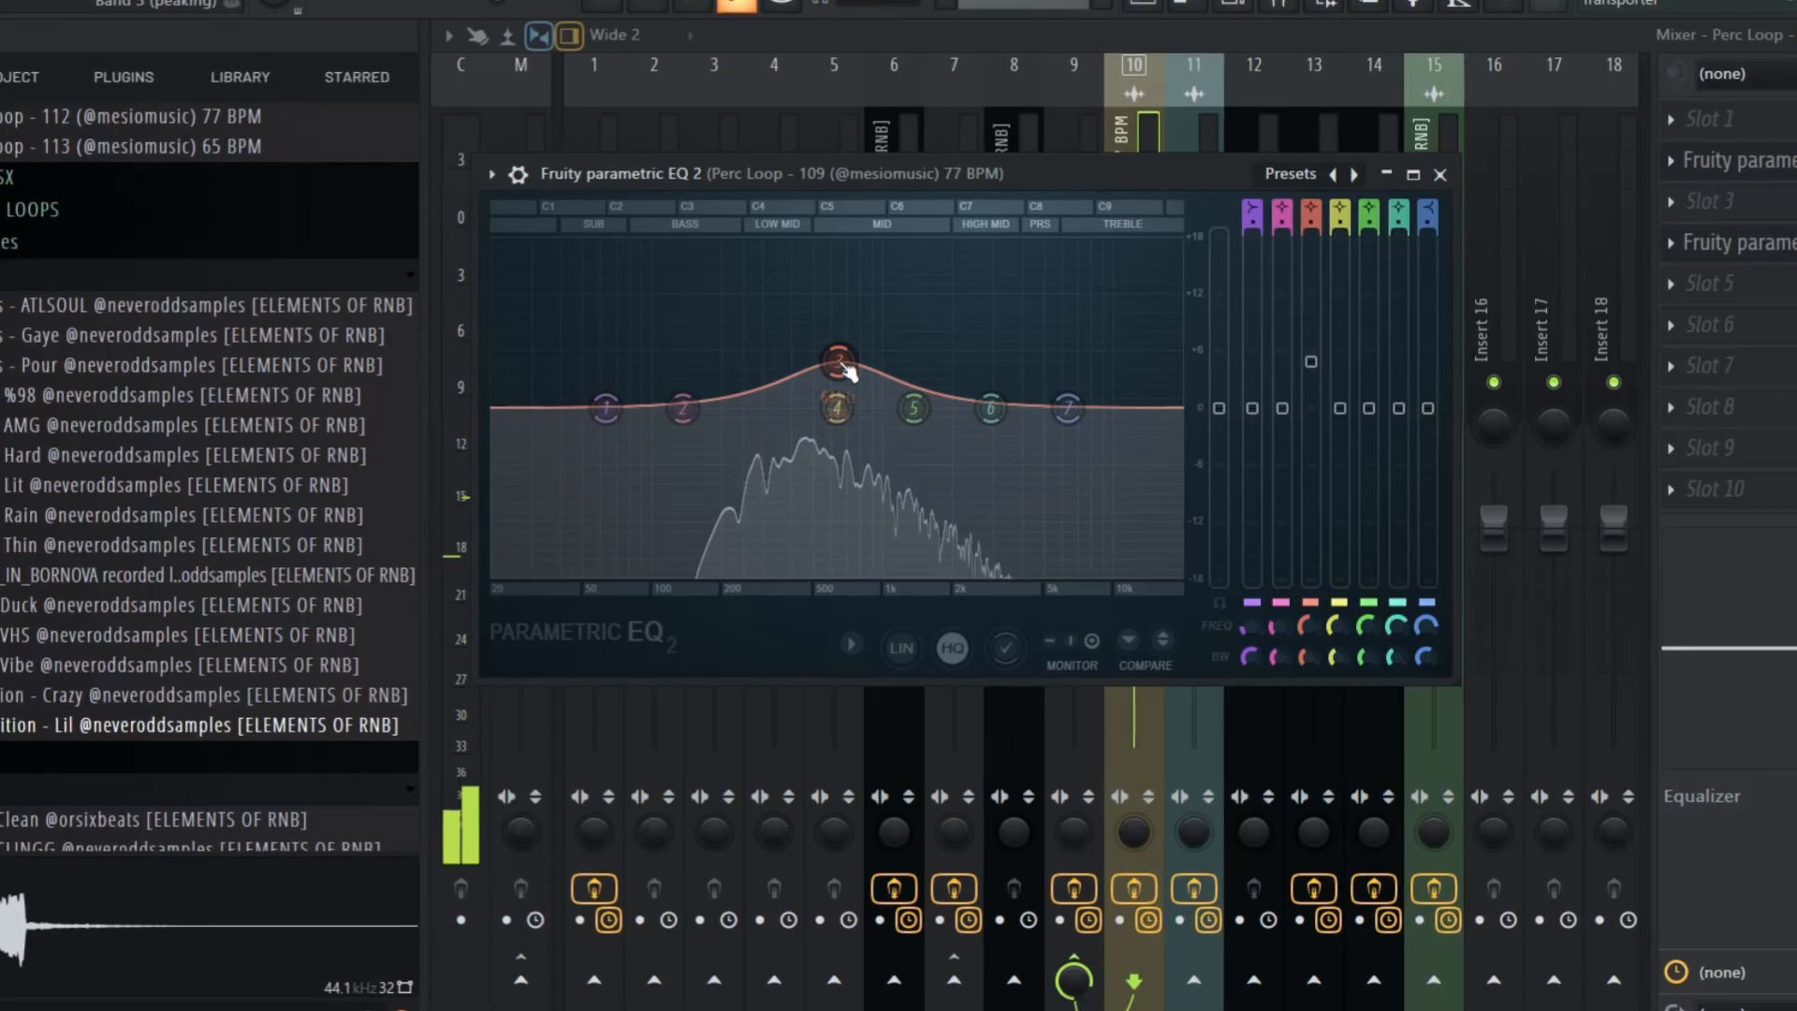
{"action": "left_click_drag", "start_coordinate": [847, 371], "coordinate": [851, 382]}
Make band 1 of the perc loop's EQ a high-pass filter, change its order, set it to about 308 Hz and close the EQ.
{"action": "left_click", "coordinate": [737, 550]}
{"action": "right_click", "coordinate": [604, 410]}
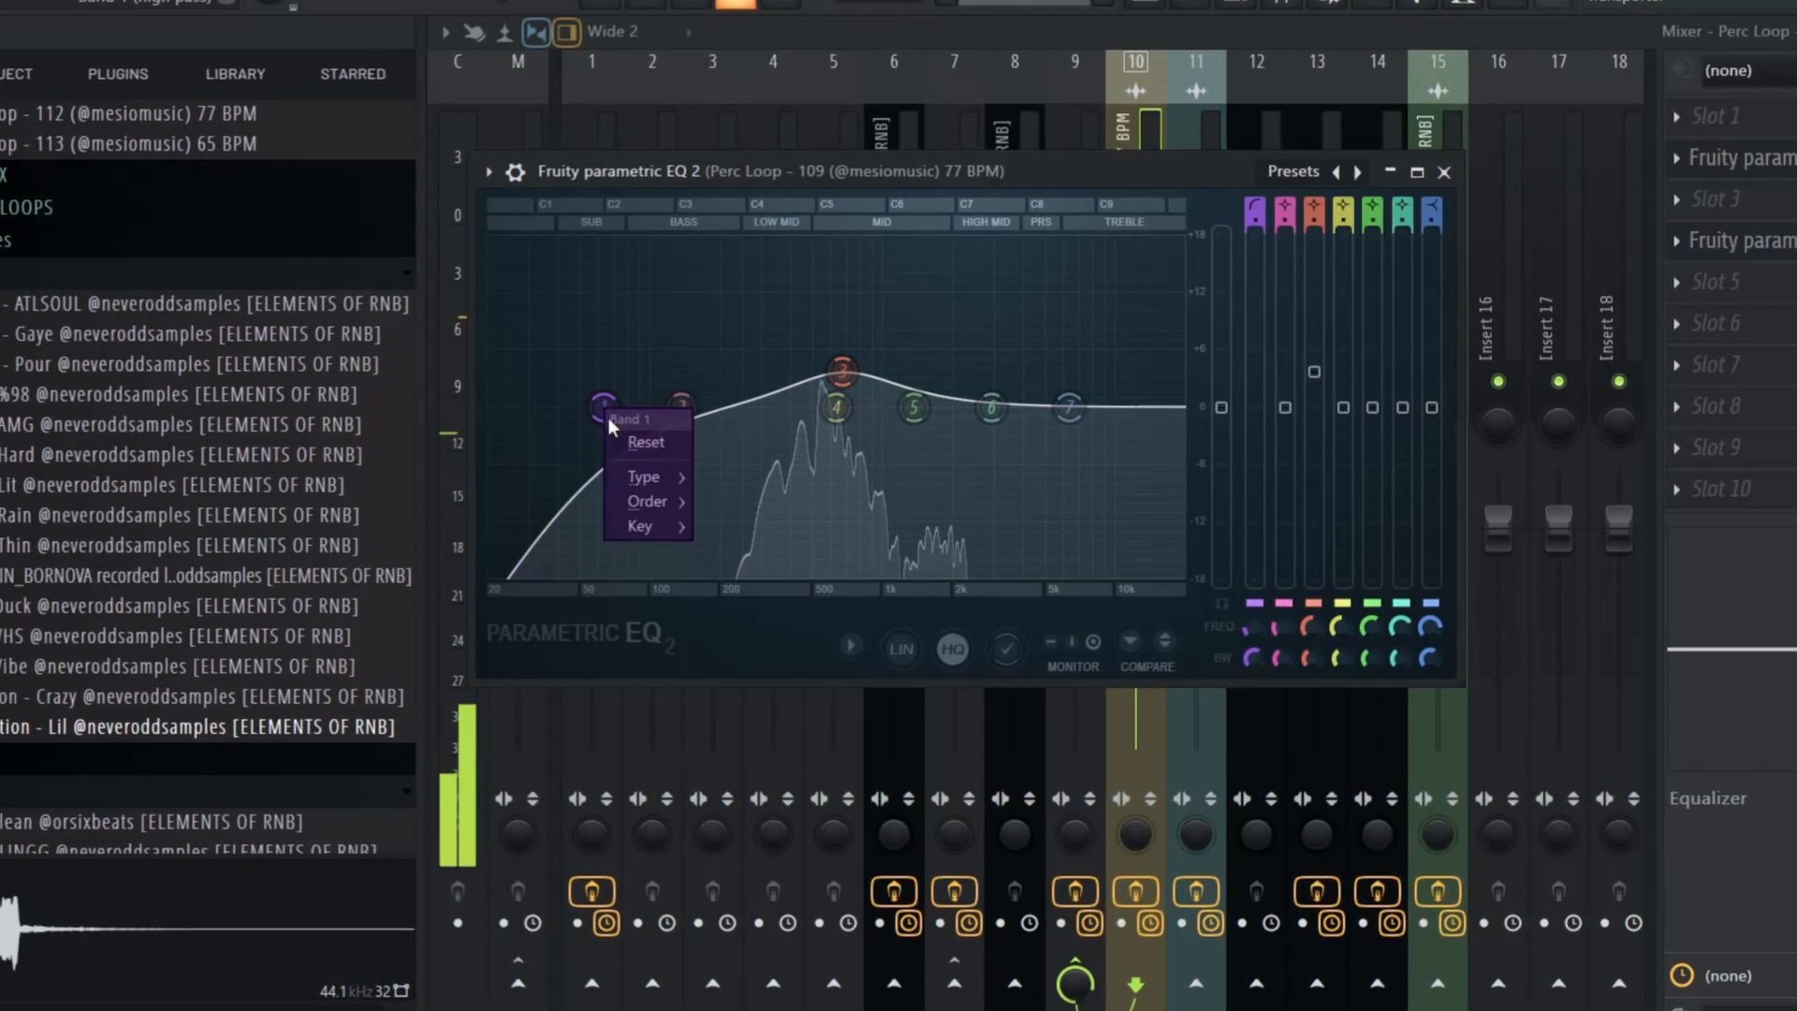
{"action": "mouse_move", "coordinate": [647, 502]}
{"action": "left_click", "coordinate": [754, 599]}
{"action": "left_click_drag", "start_coordinate": [604, 409], "coordinate": [759, 408]}
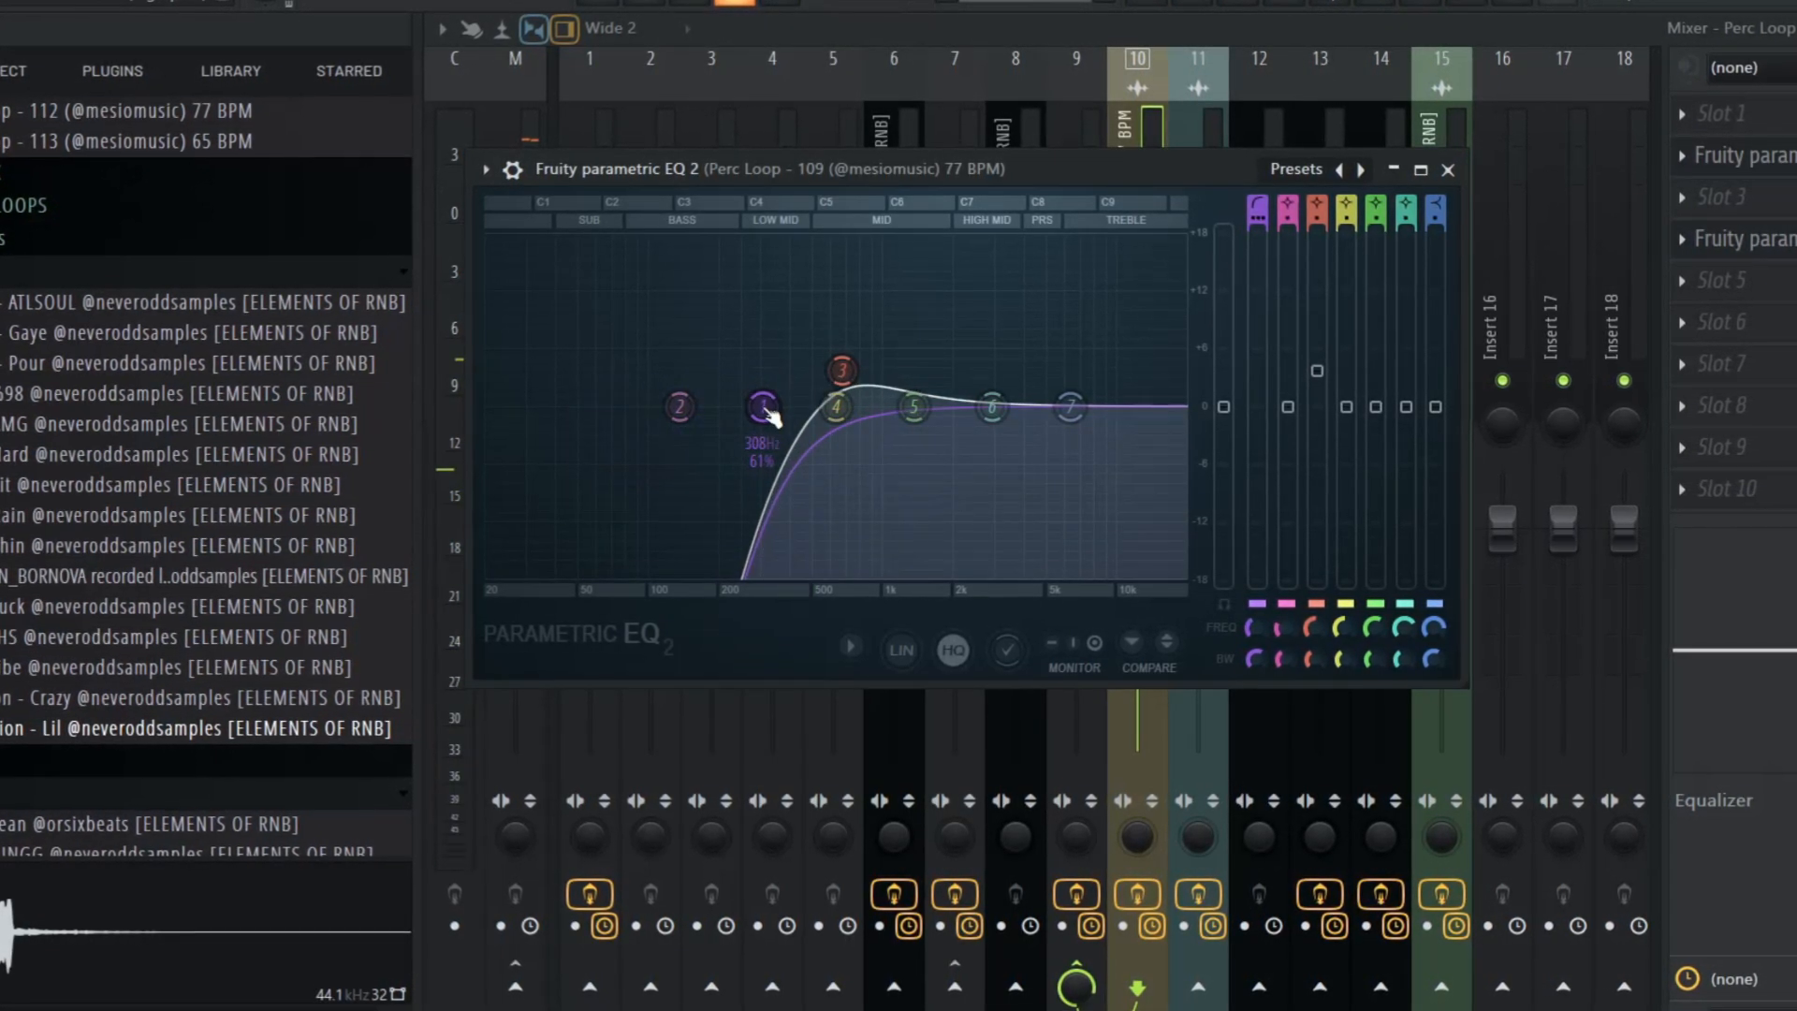
{"action": "left_click", "coordinate": [1451, 169]}
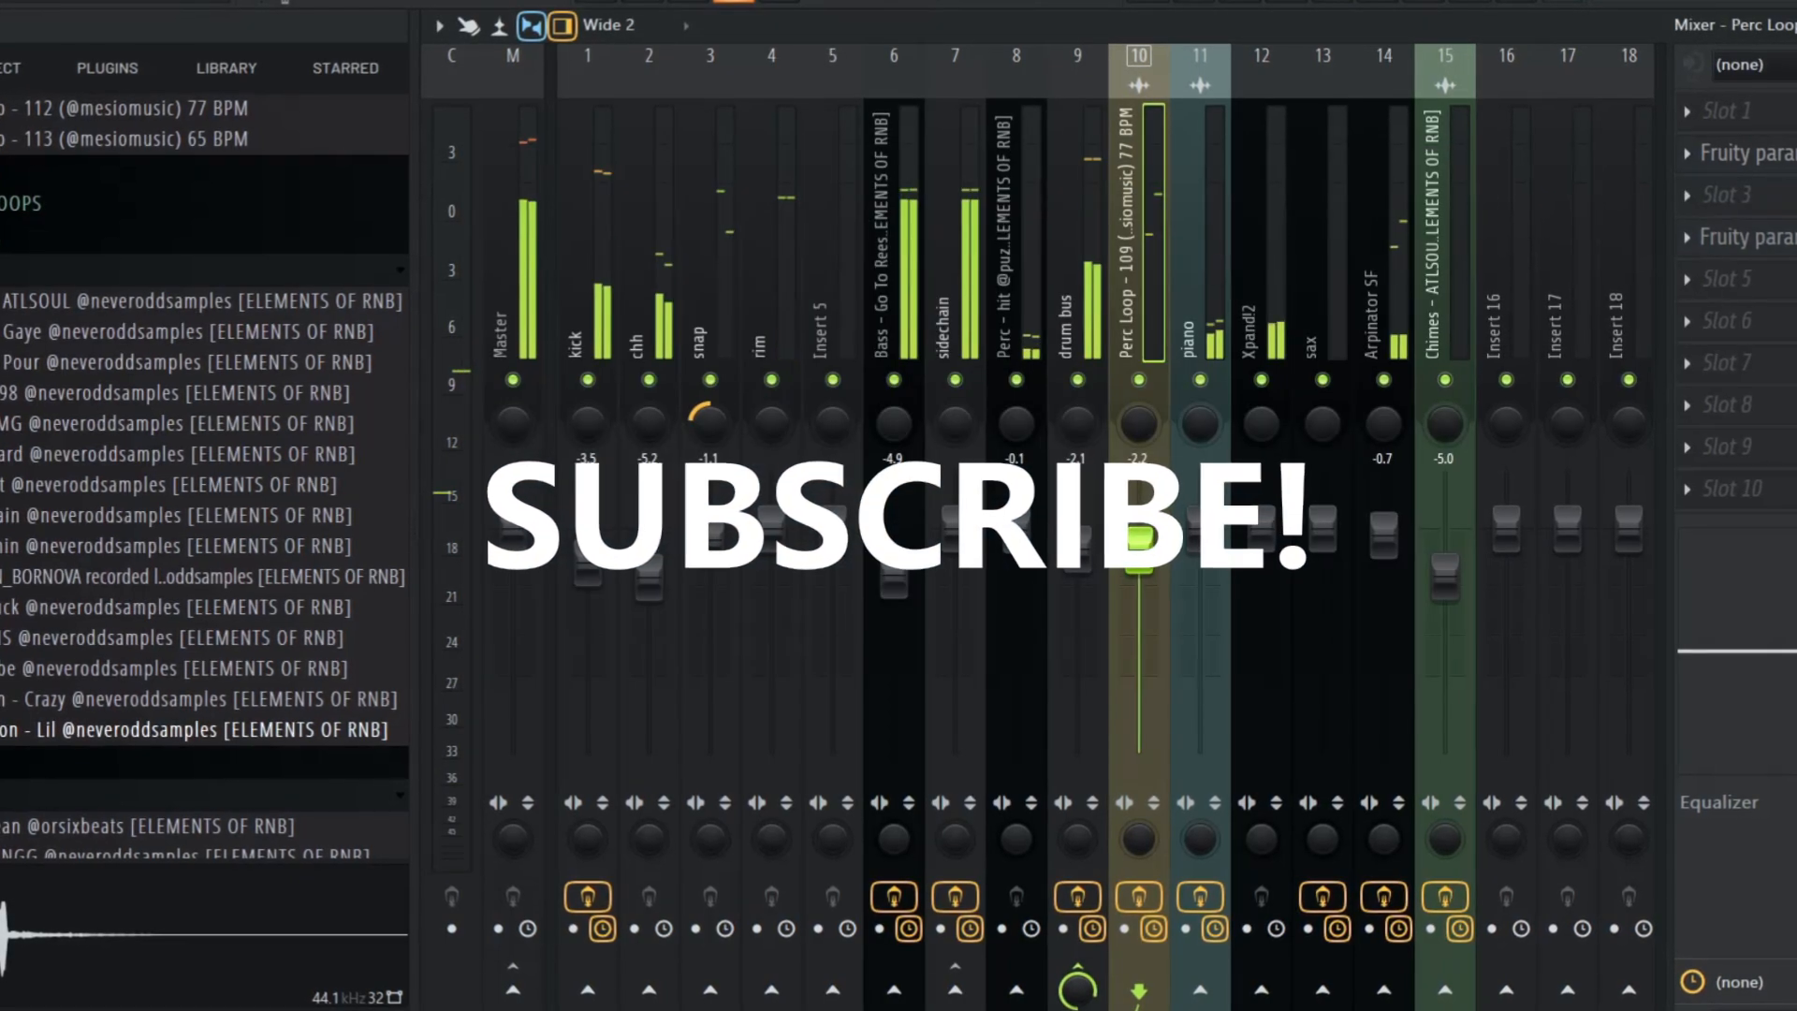
In the playlist, move the Transition - Lil clip near bar 41 to track 10 and copy it to lead into bar 49.
{"action": "key", "text": "F9"}
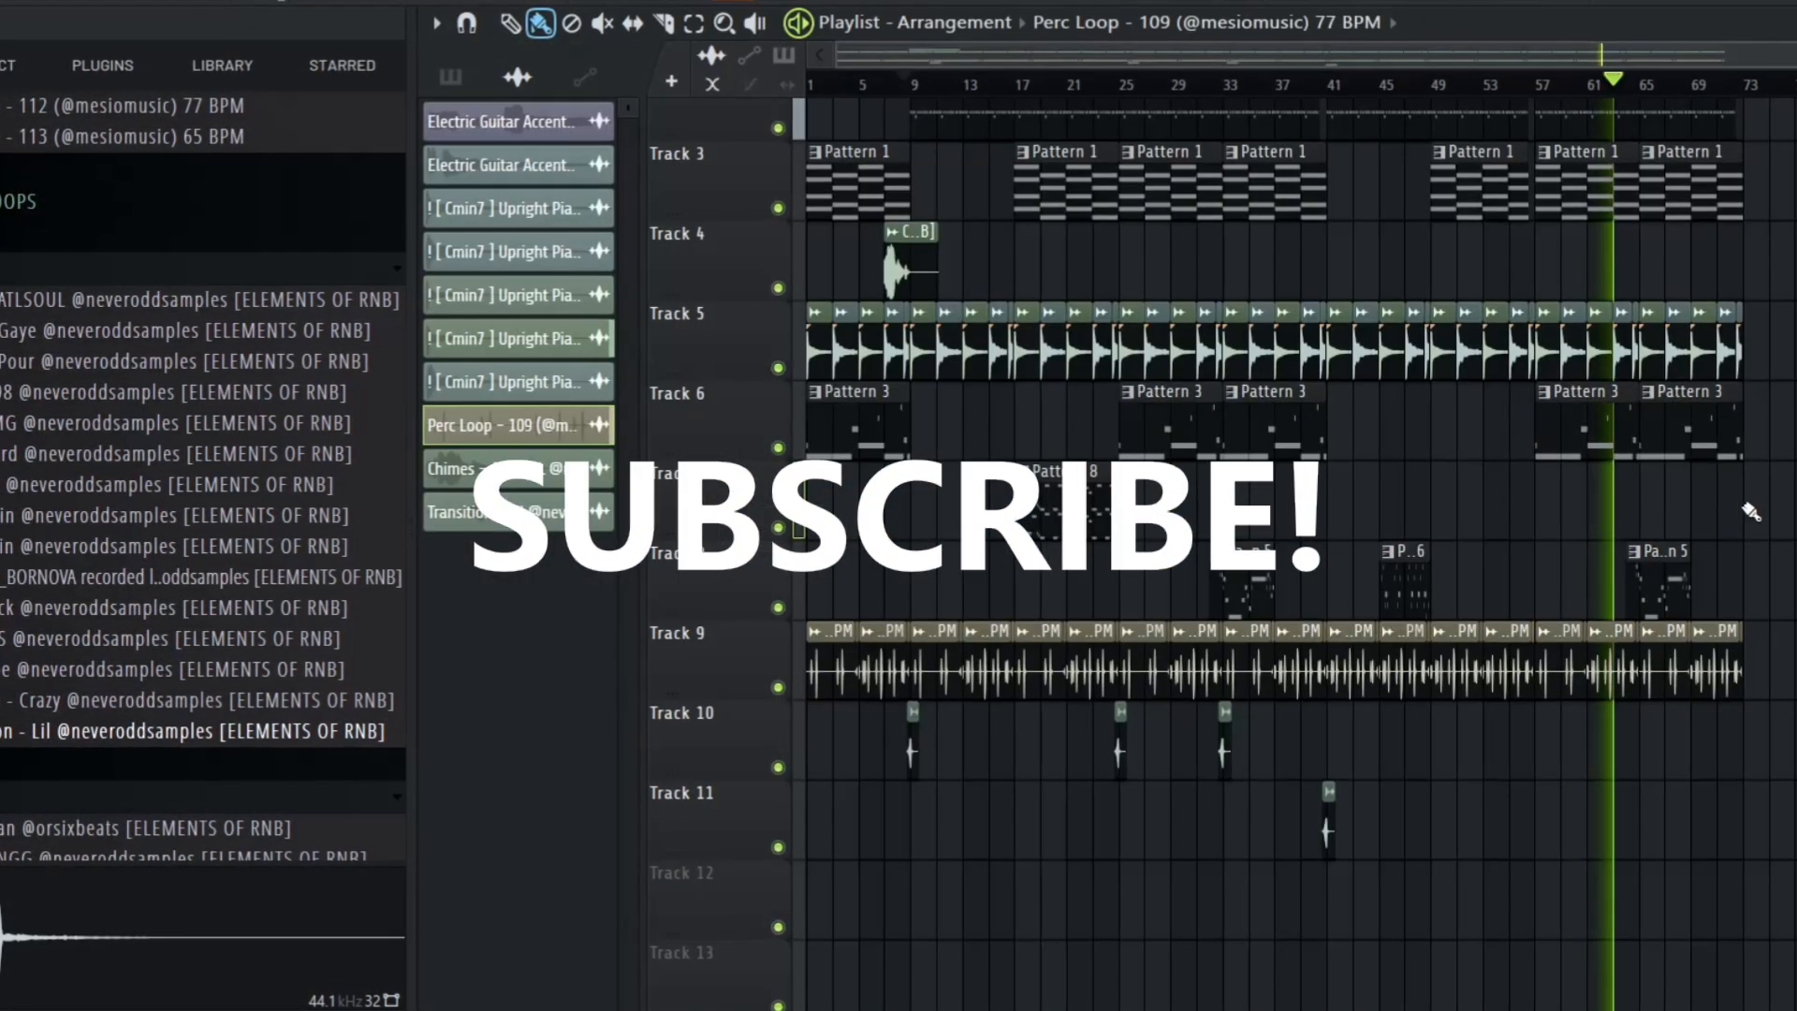
{"action": "scroll", "coordinate": [1323, 79], "scroll_direction": "up", "scroll_amount": 7}
{"action": "scroll", "coordinate": [1325, 83], "scroll_direction": "up", "scroll_amount": 2}
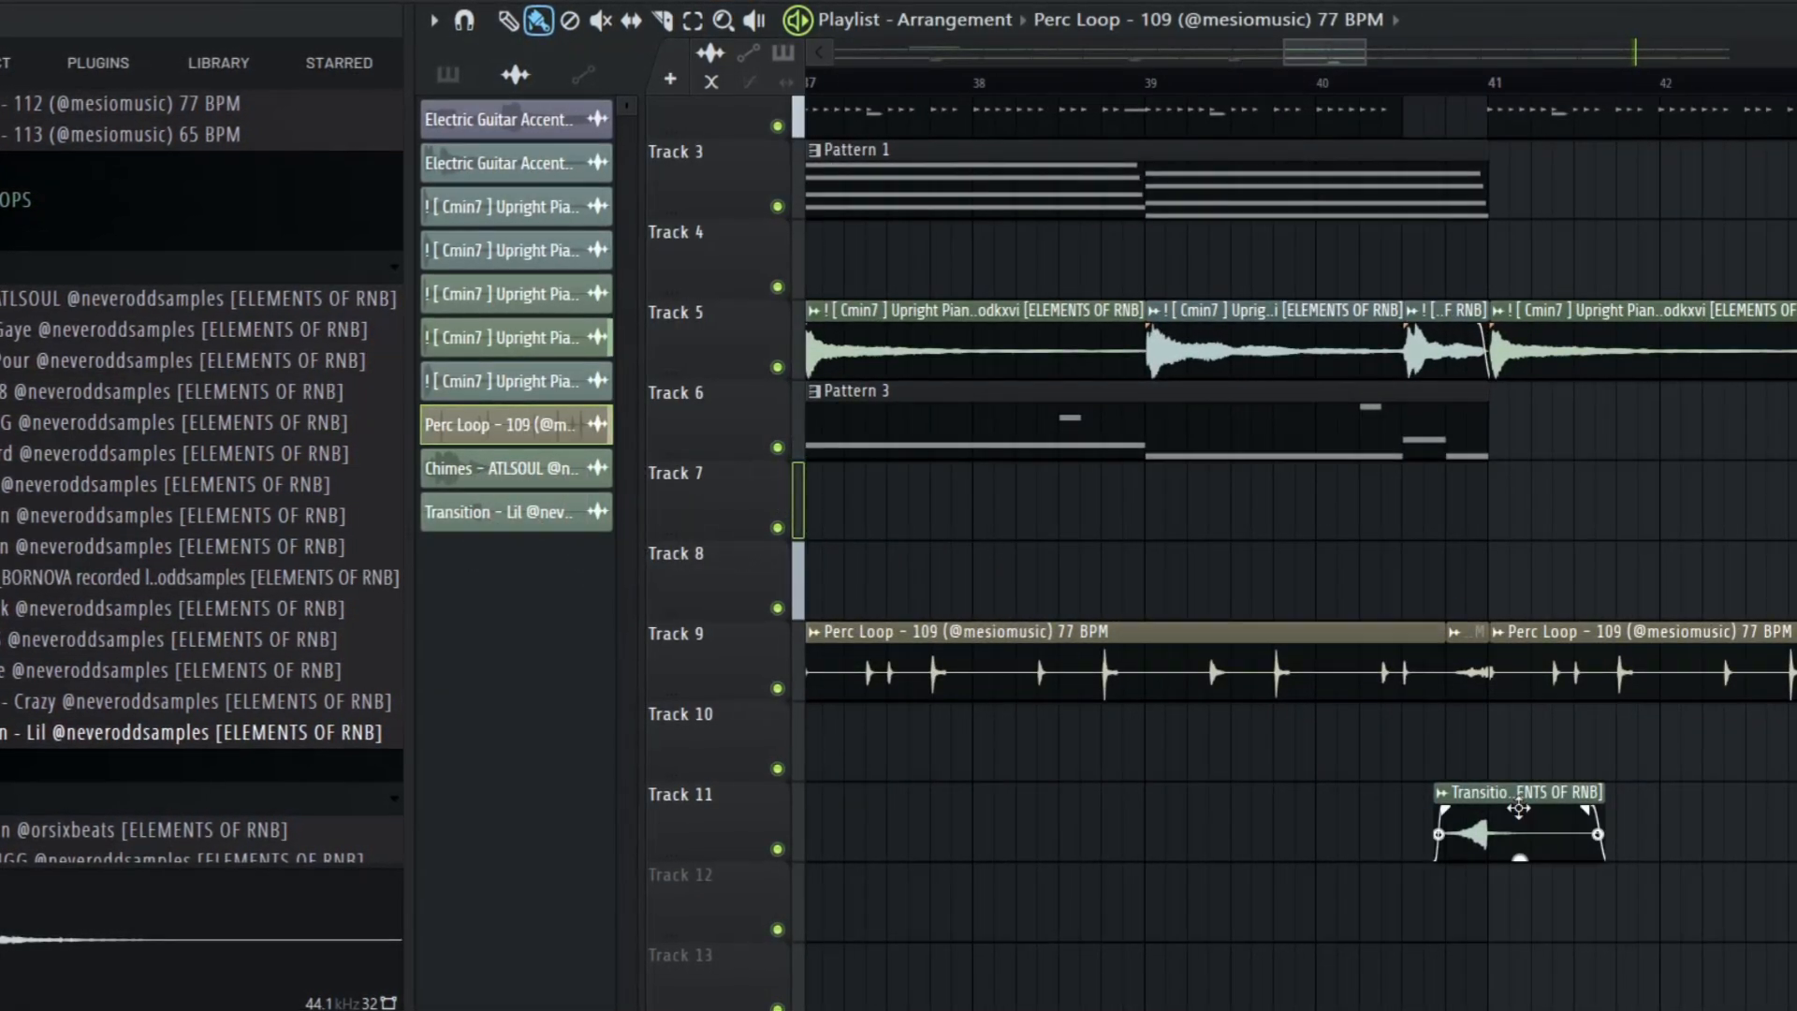
{"action": "scroll", "coordinate": [1416, 67], "scroll_direction": "right", "scroll_amount": 6}
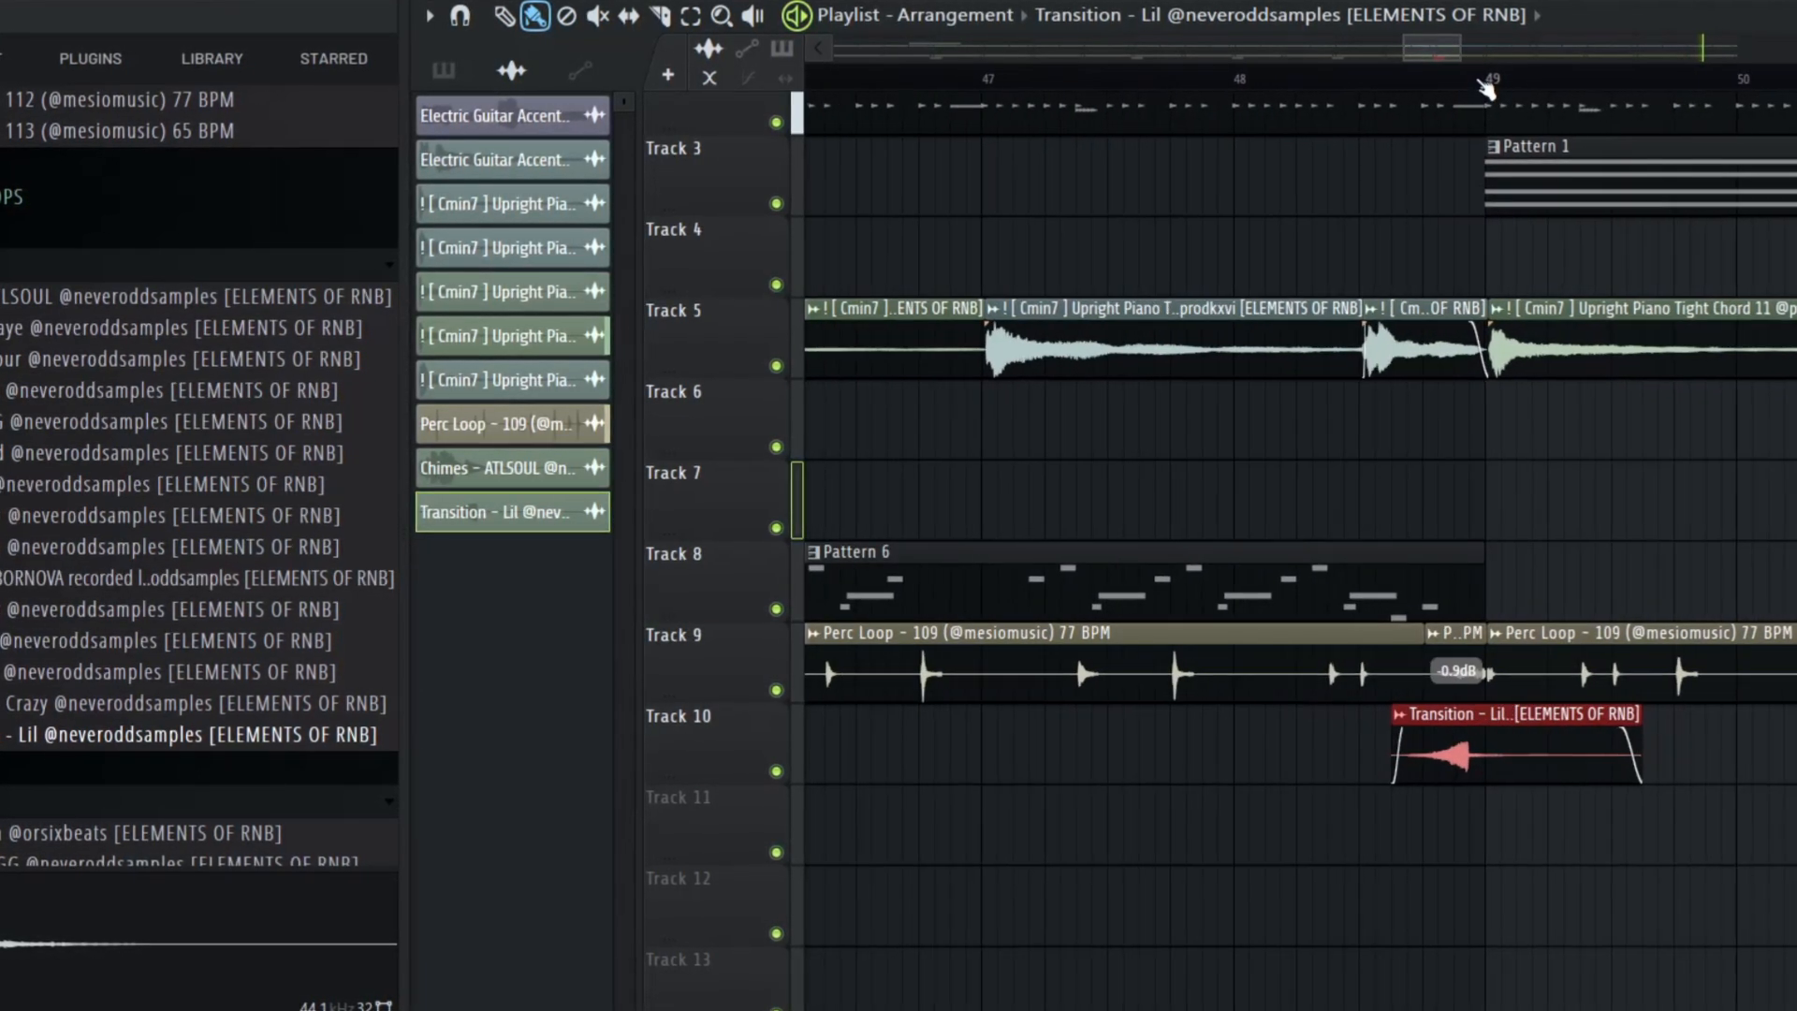
Place another copy of the Transition - Lil clip on track 10 leading into bar 57.
{"action": "scroll", "coordinate": [1537, 773], "scroll_direction": "right", "scroll_amount": 6}
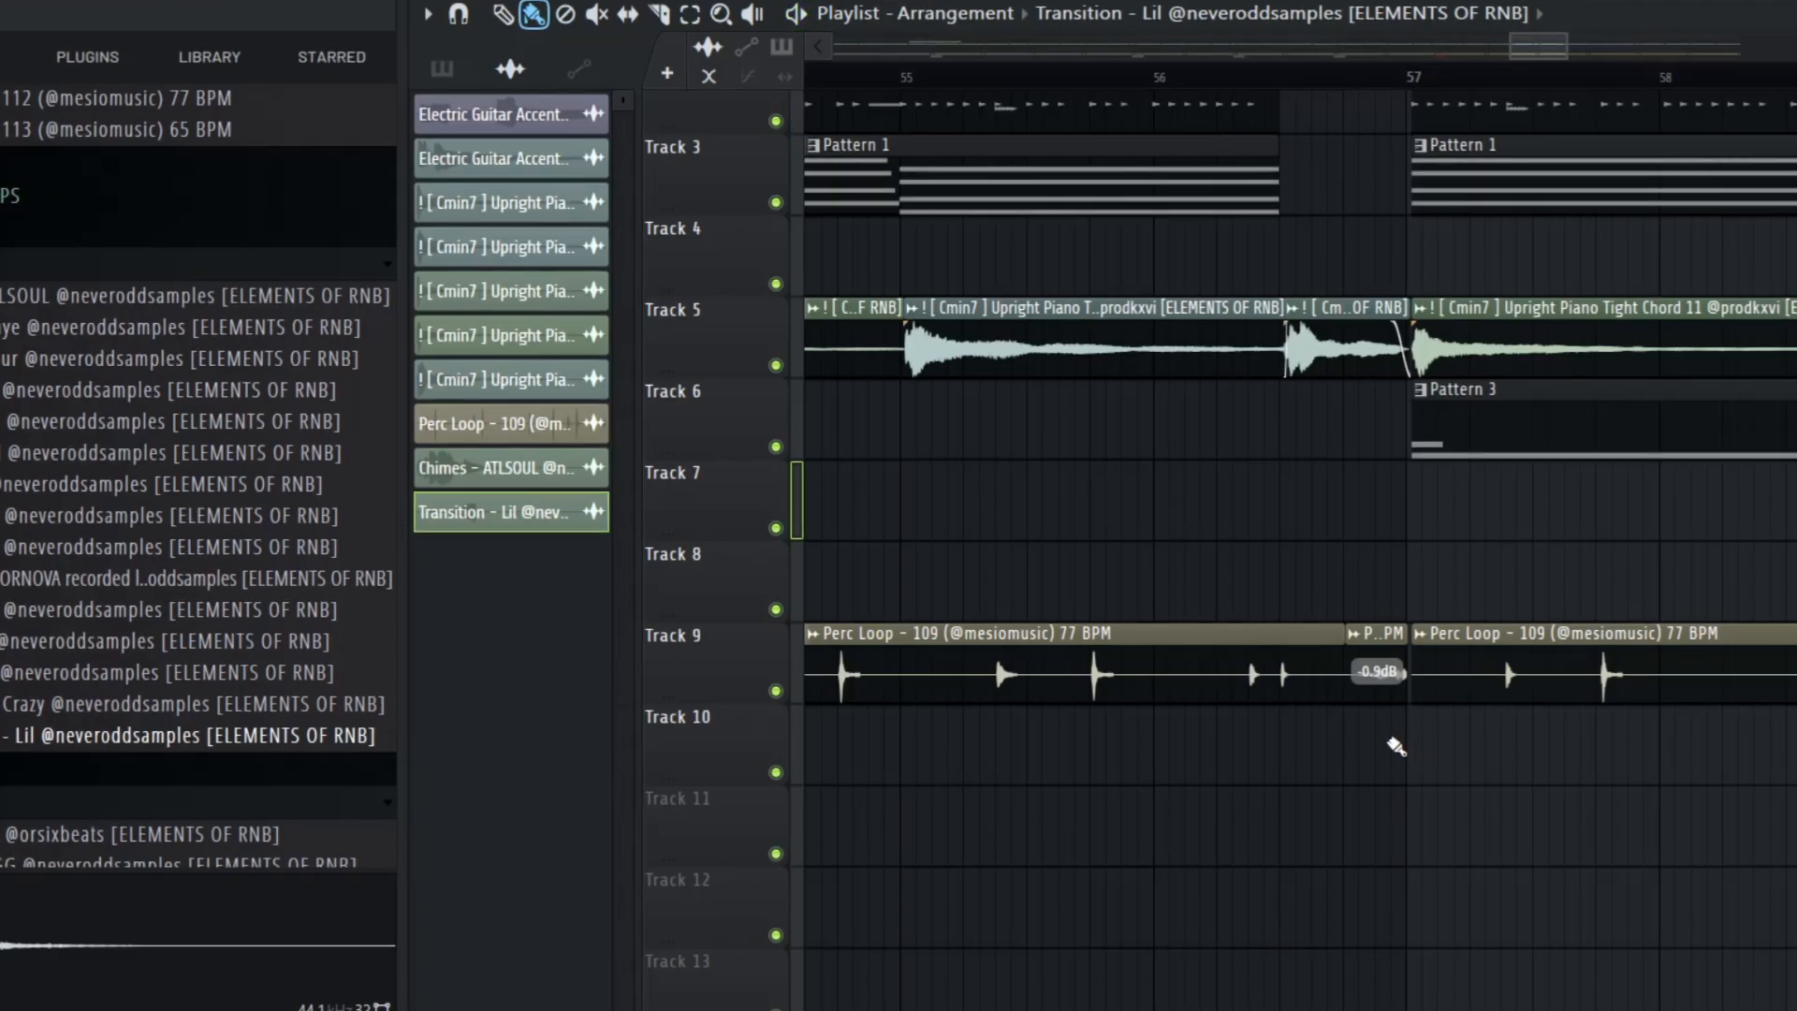
{"action": "key", "text": "ctrl+a"}
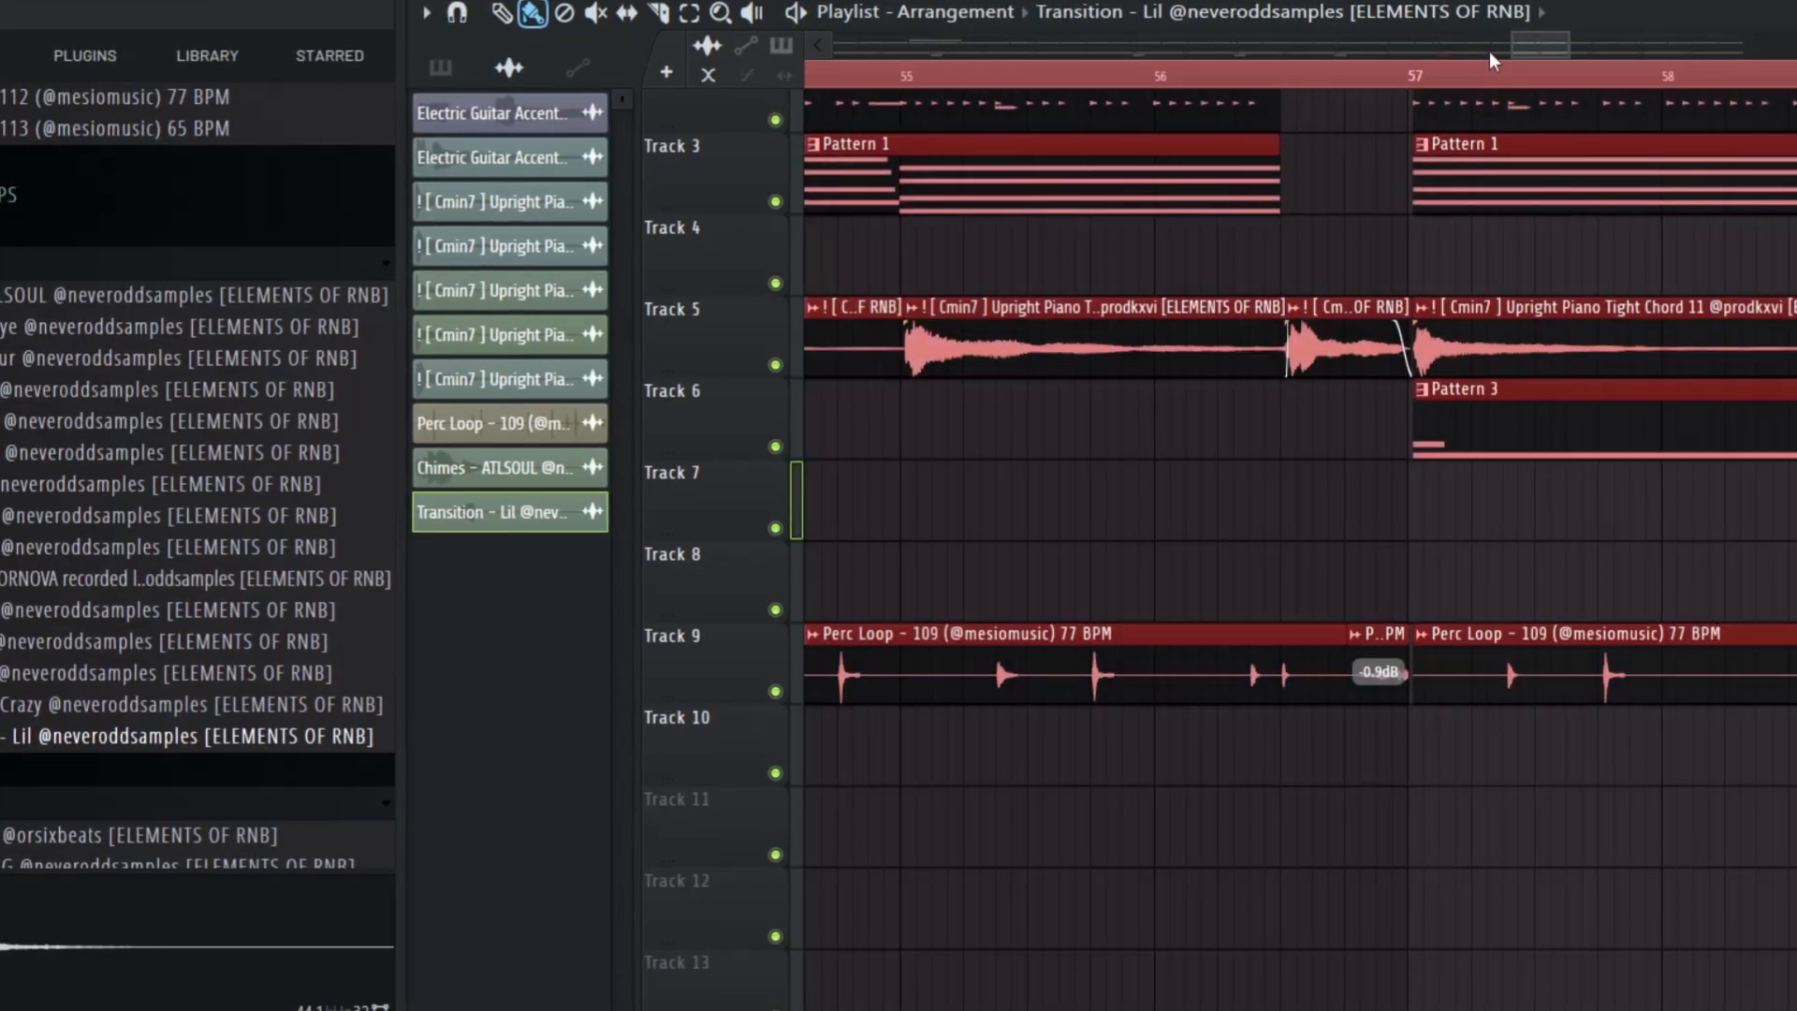
{"action": "scroll", "coordinate": [1597, 854], "scroll_direction": "right", "scroll_amount": 10}
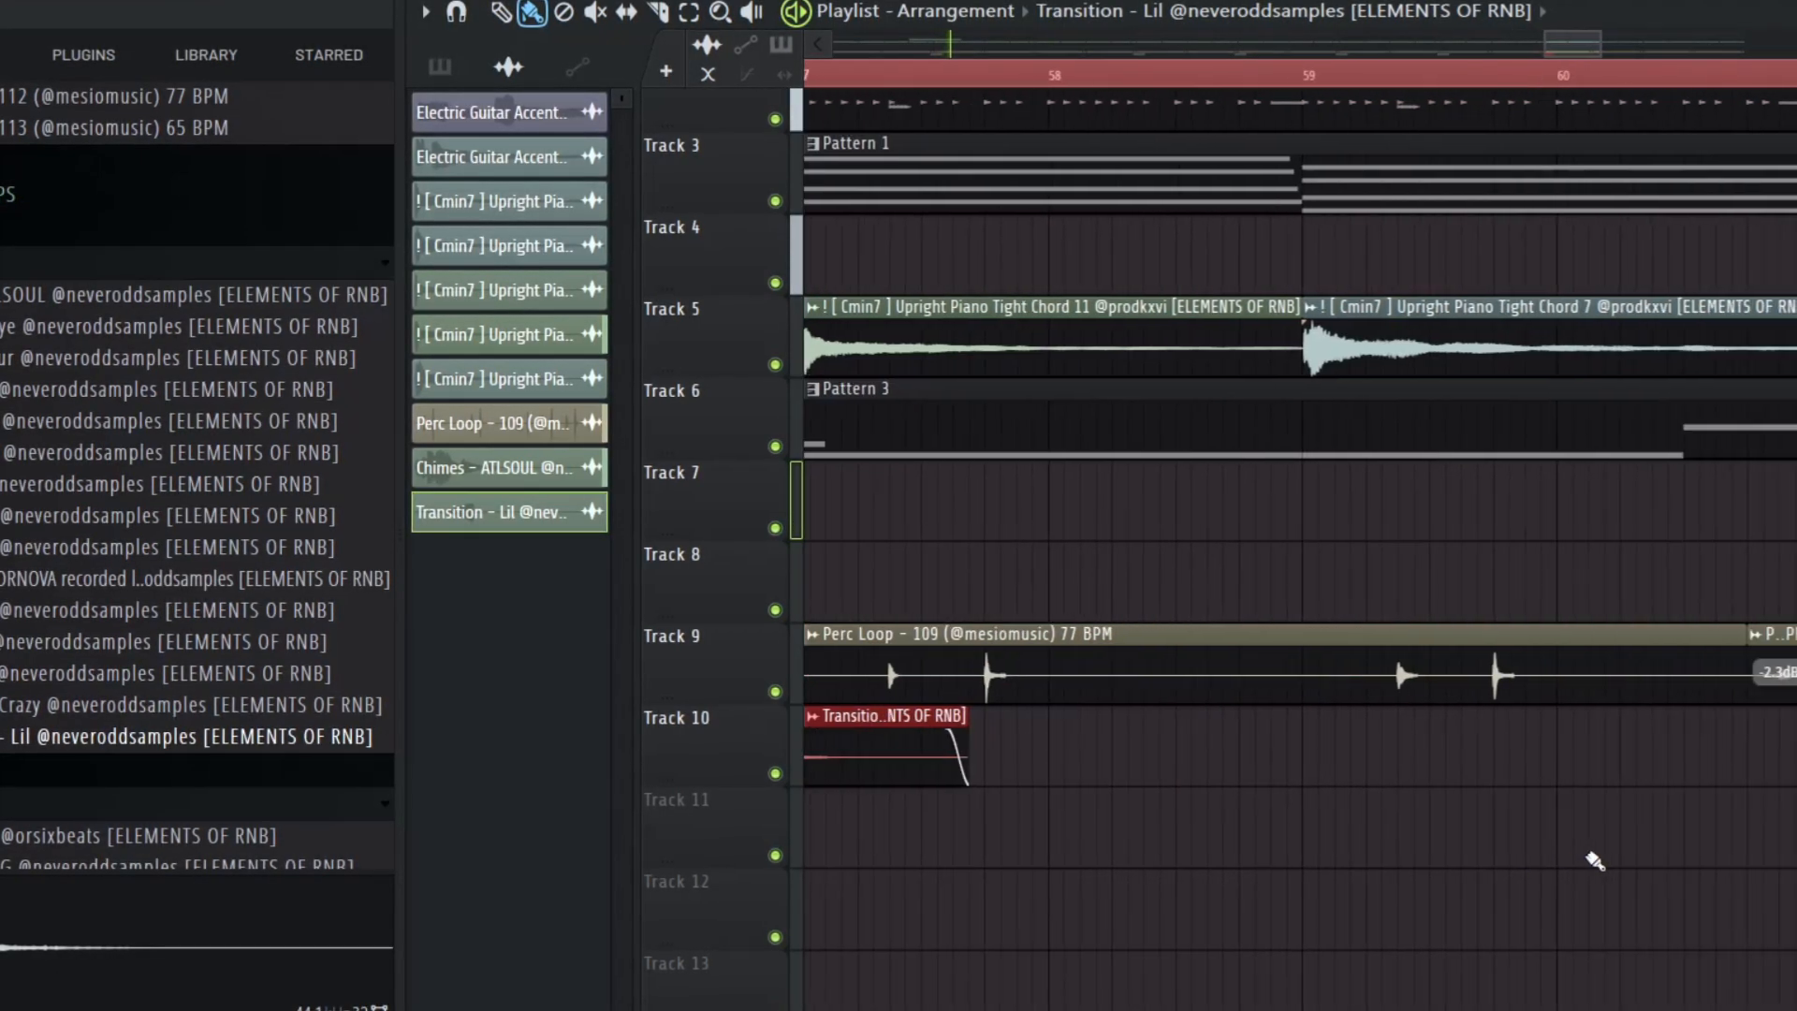
{"action": "scroll", "coordinate": [1595, 861], "scroll_direction": "up", "scroll_amount": 1}
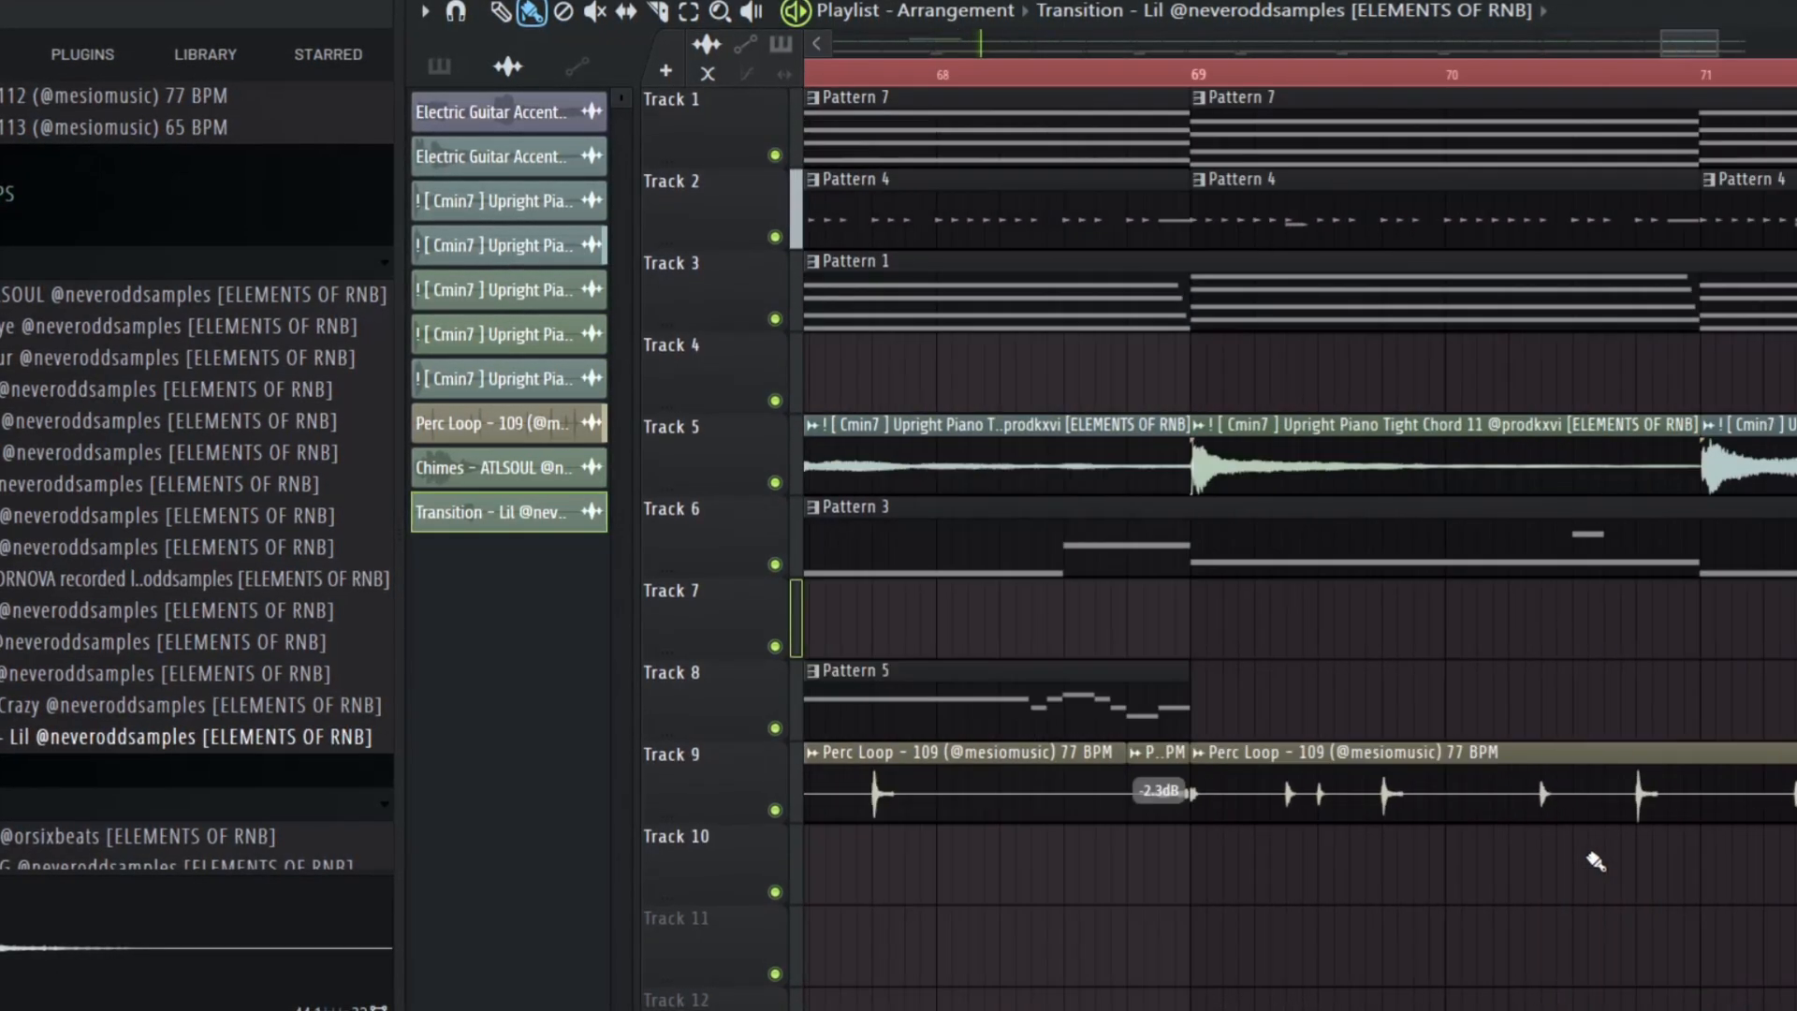